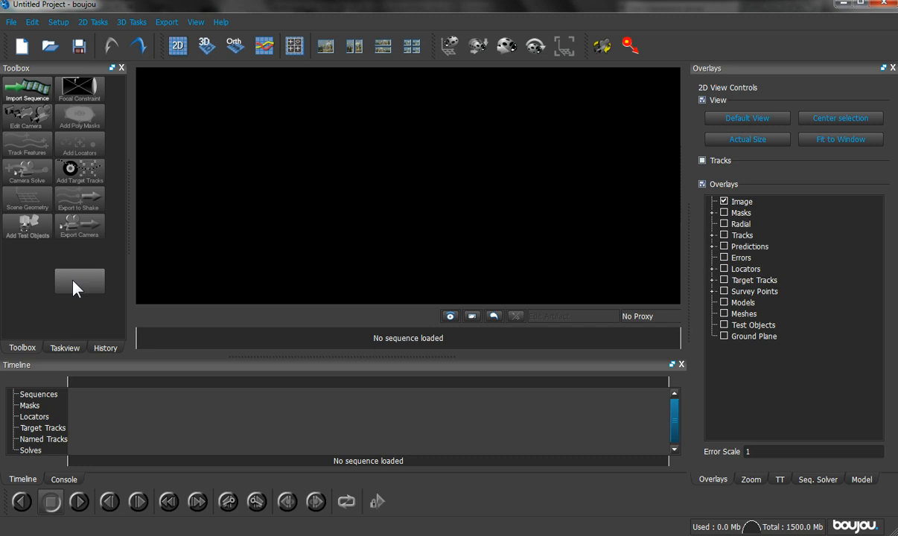
Import the fin_00000.jpg image sequence as Sequence 1, with Free Move, 24 frame rate, no interlacing and frames 0 to 179.
drag(70, 294, 18, 273)
click(30, 96)
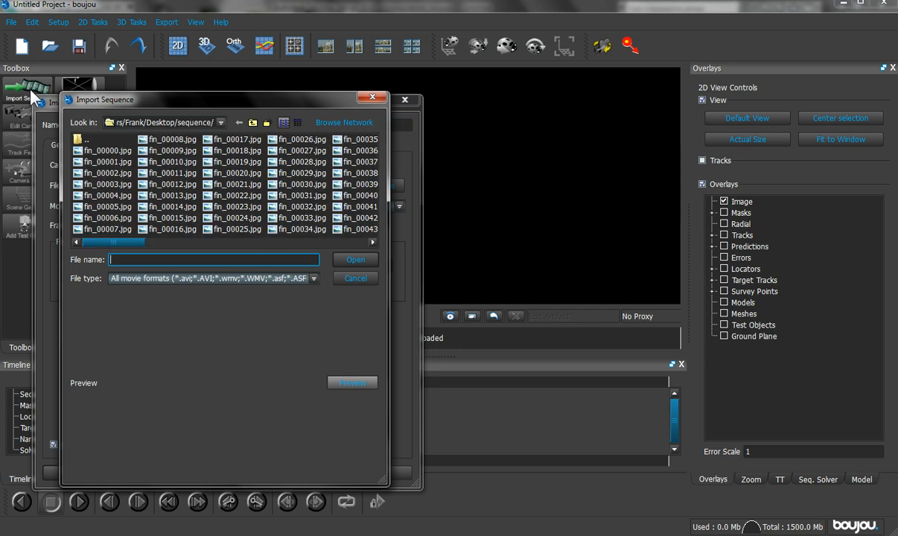
click(118, 151)
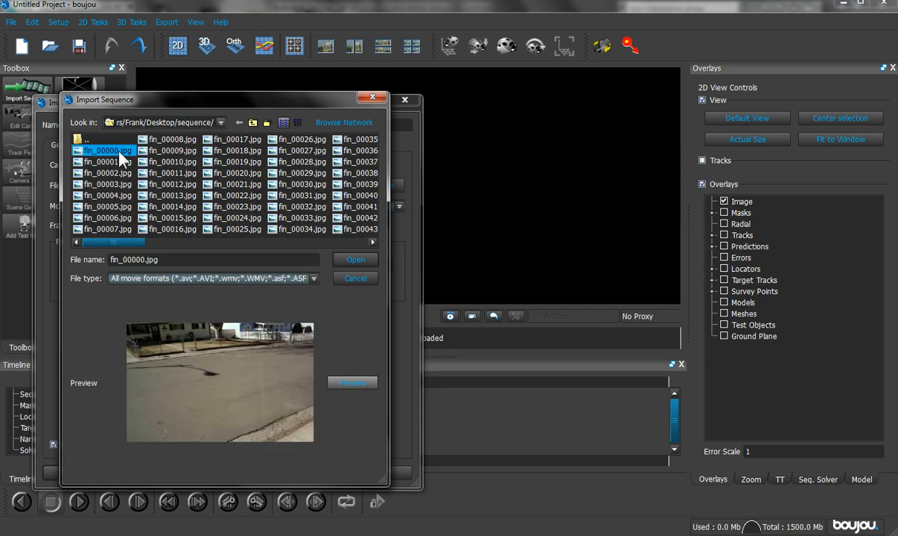
click(360, 264)
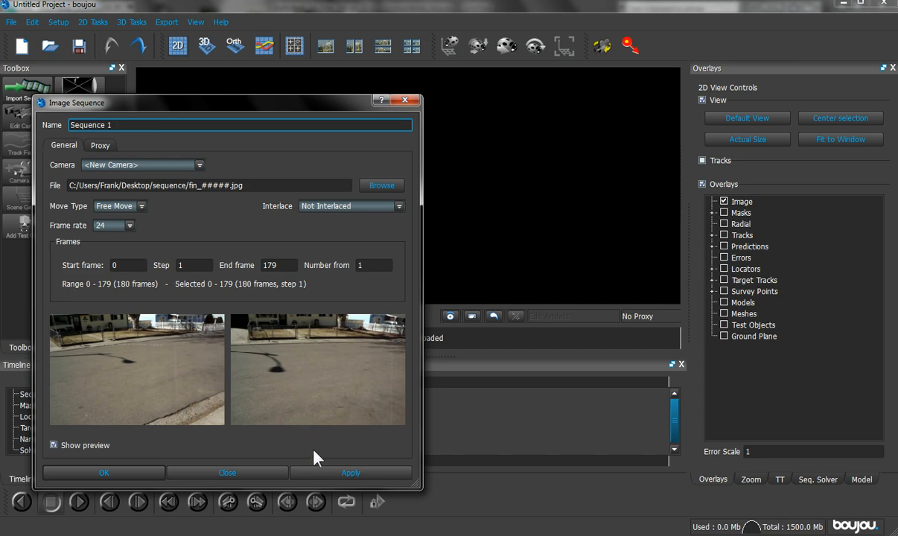
click(328, 471)
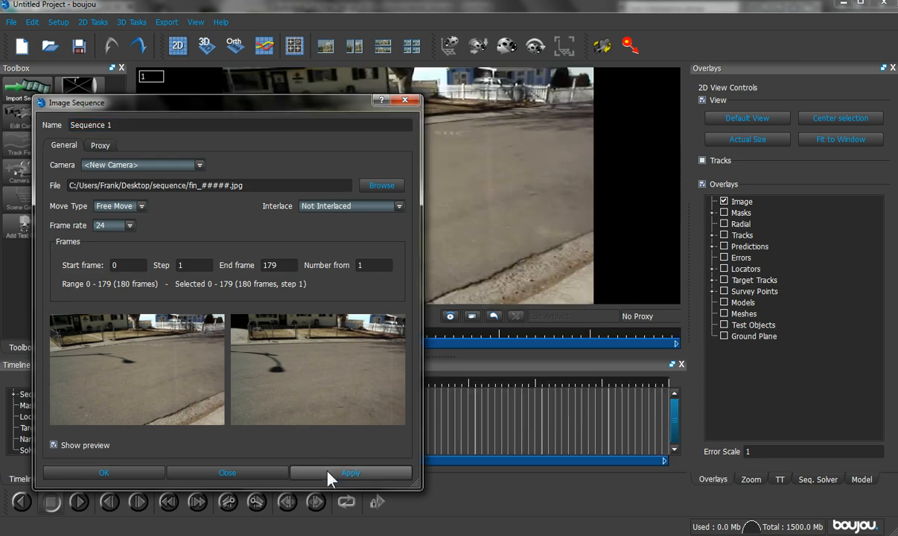
click(252, 475)
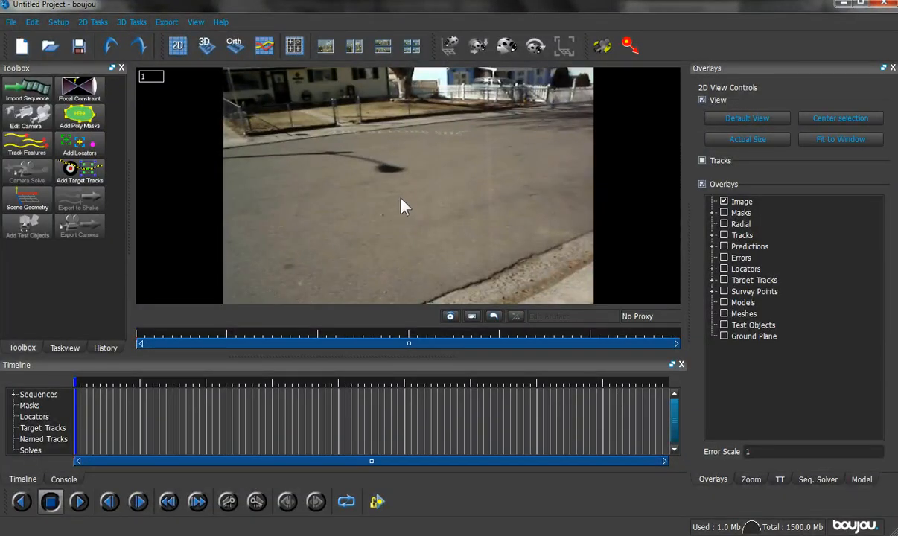
Review the imported footage and run feature tracking on all frames of the sequence.
drag(84, 381, 644, 385)
drag(550, 387, 26, 392)
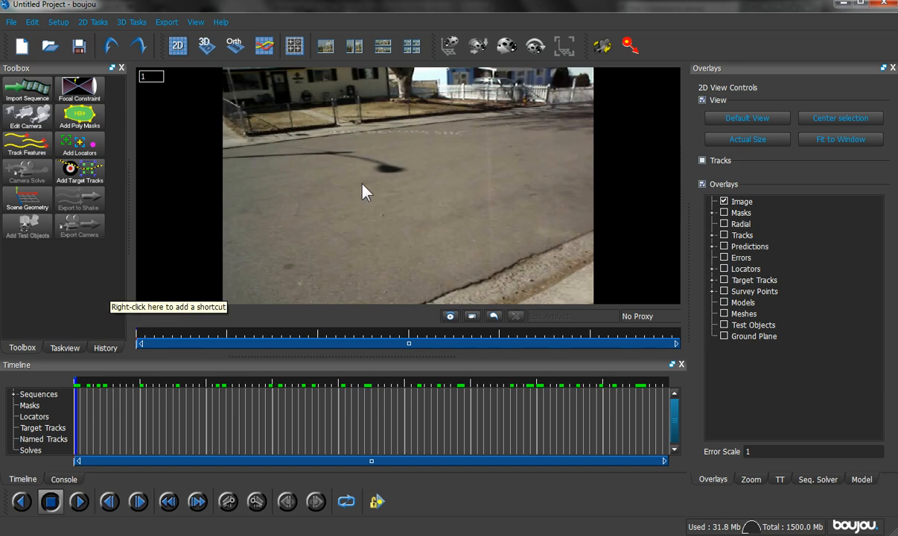
click(39, 143)
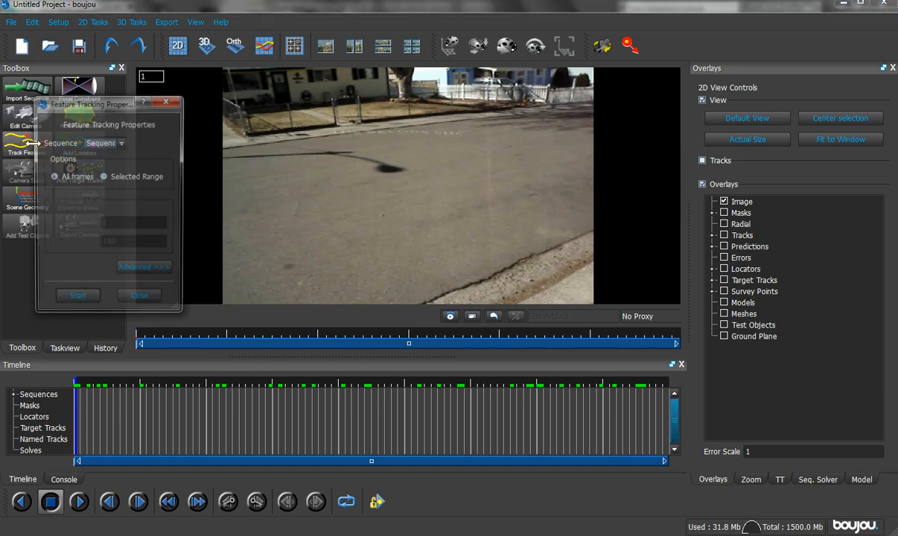
click(74, 300)
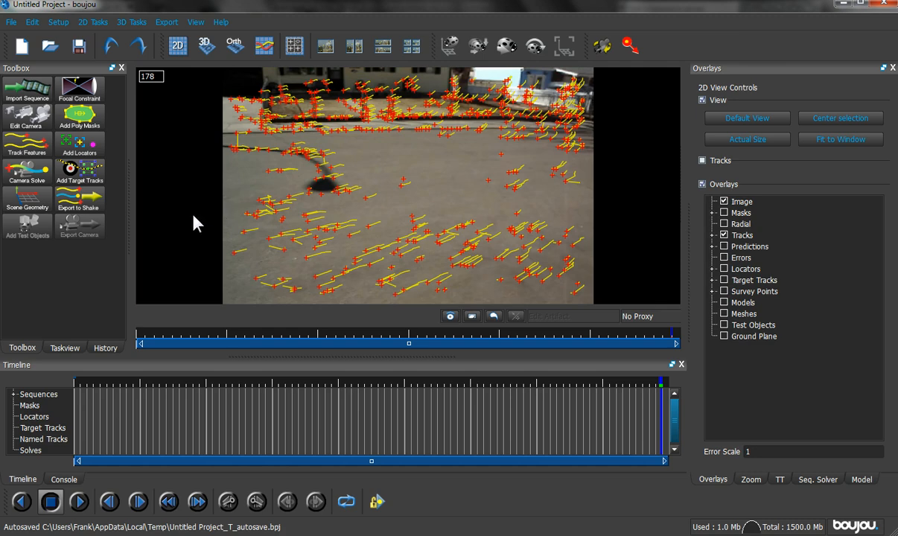
Run the camera solve on all frames of Sequence 1 and return to frame 1 to review the predictions.
click(27, 175)
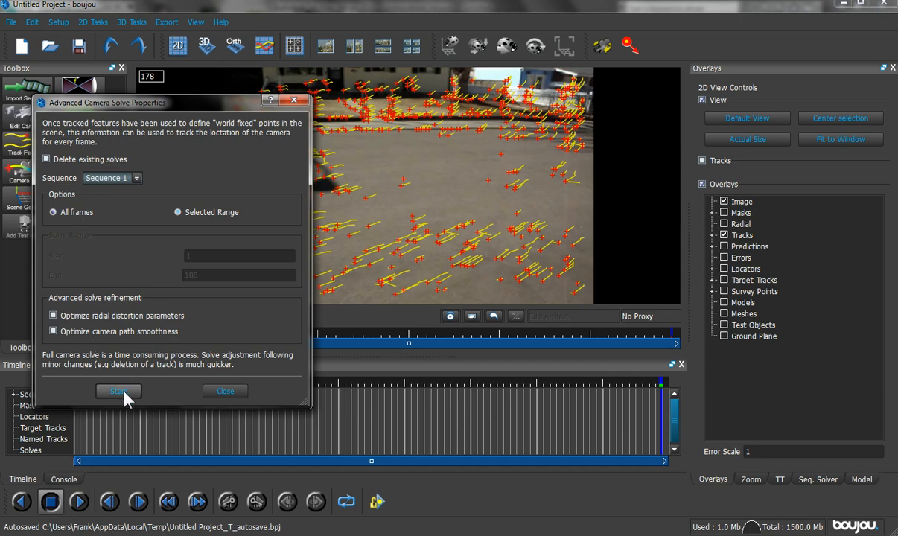
click(118, 389)
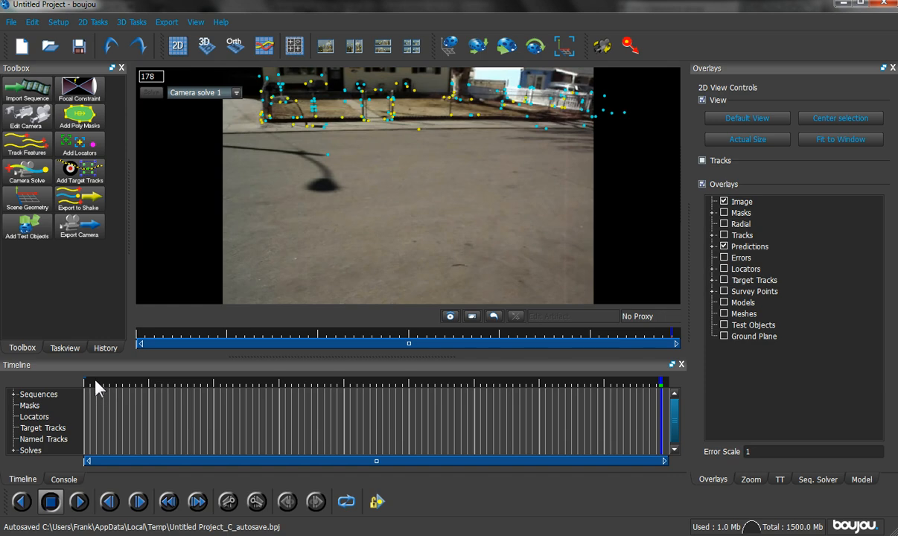
mouse_move(95, 385)
mouse_down()
mouse_move(293, 387)
mouse_move(446, 368)
mouse_move(419, 381)
mouse_move(301, 395)
mouse_move(136, 393)
mouse_move(70, 382)
mouse_up()
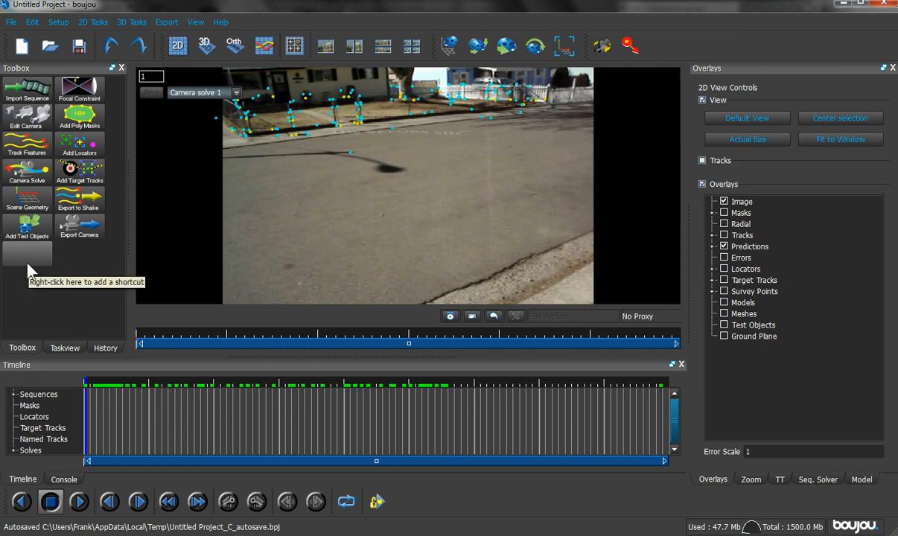
In Scene Geometry, add a z-axis coordinate frame hint connected to track 11631 and a second track above it near the white fence.
click(37, 213)
drag(157, 109, 529, 117)
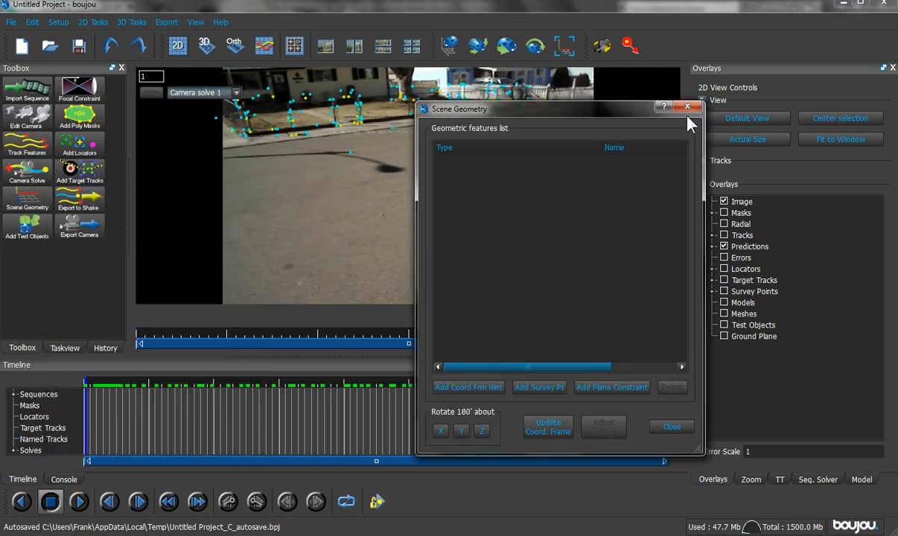
drag(689, 123, 728, 110)
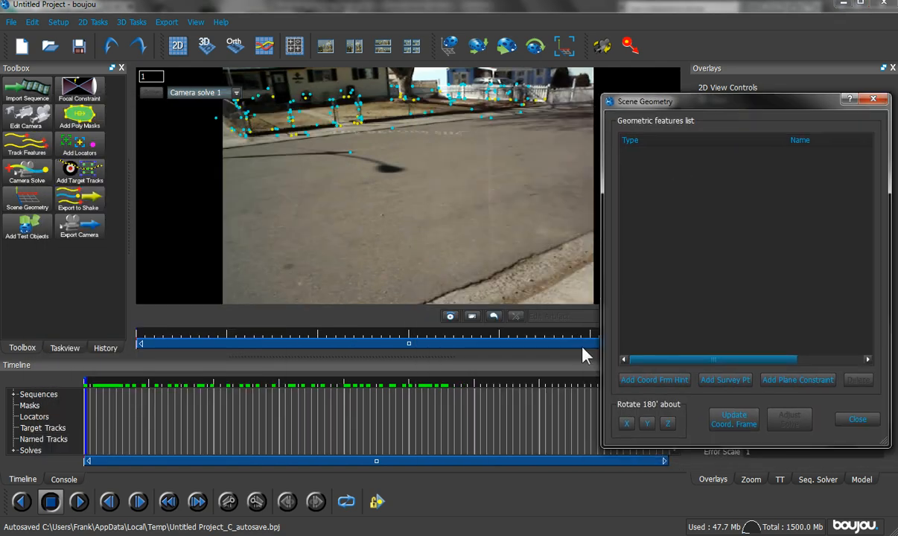
click(646, 381)
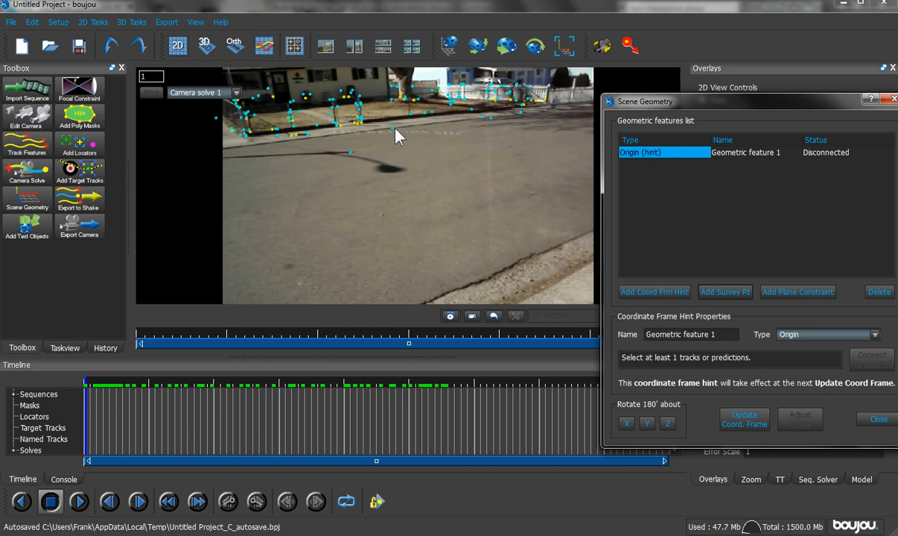
click(433, 109)
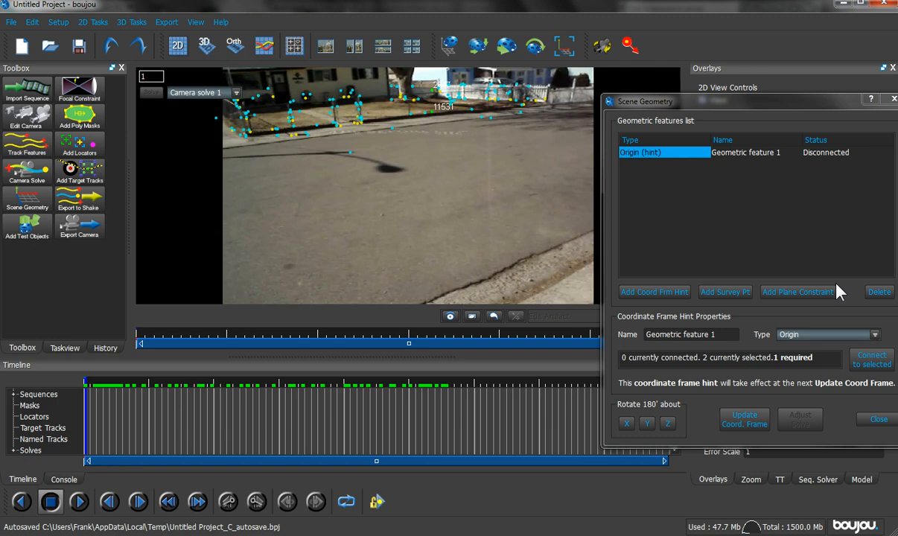
click(871, 361)
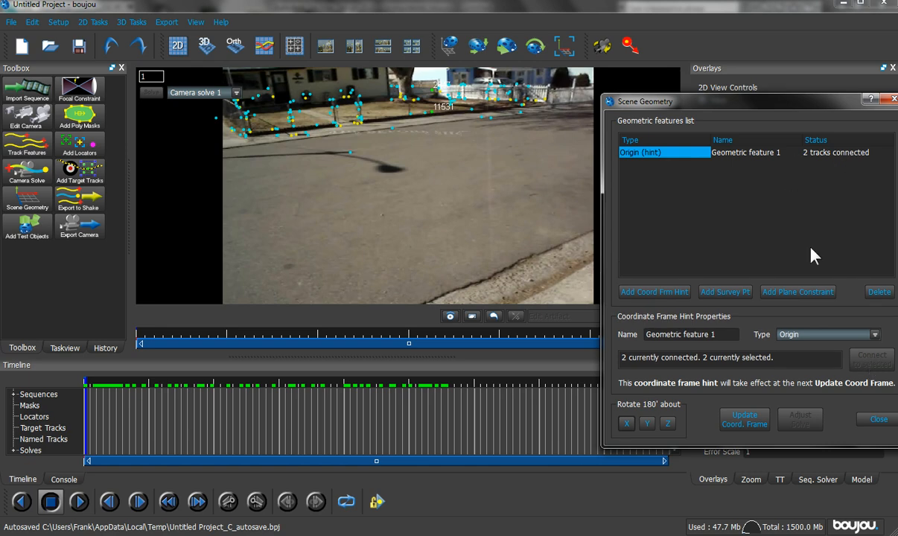
click(779, 335)
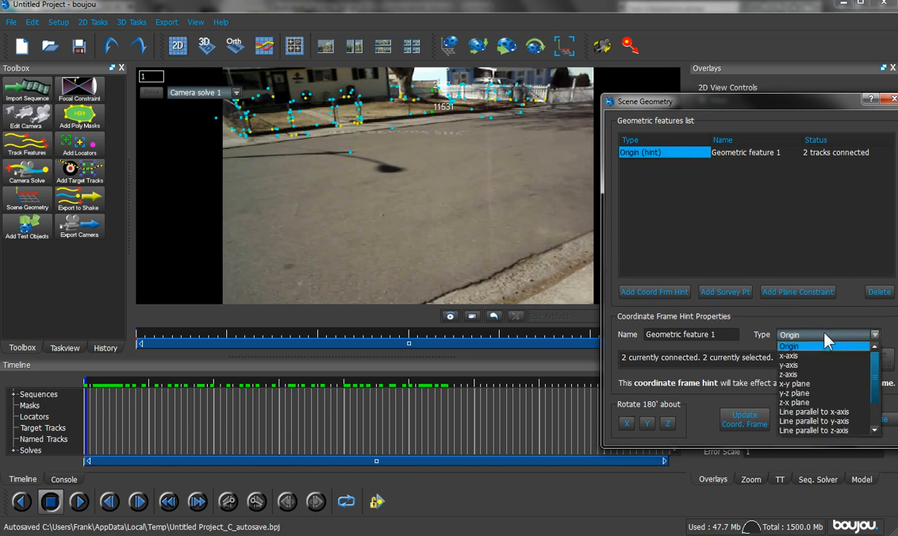
click(802, 374)
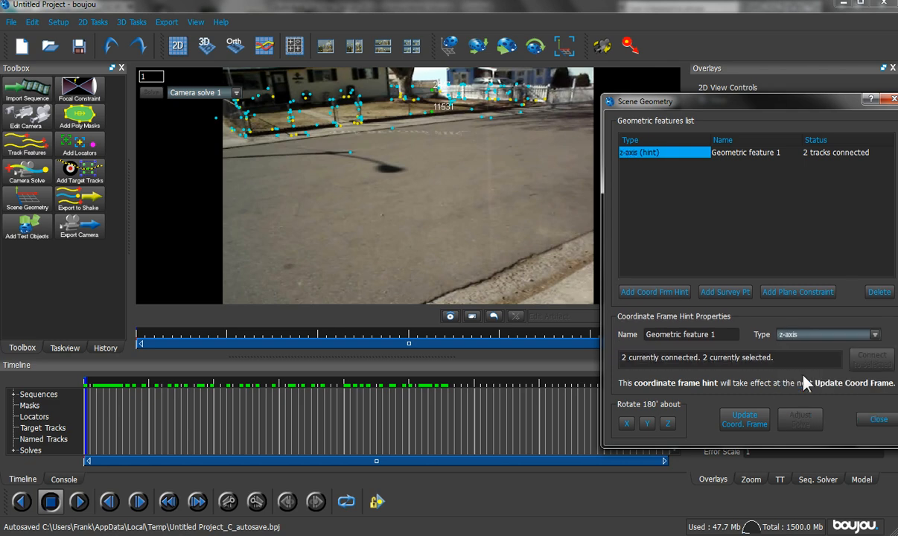
click(692, 207)
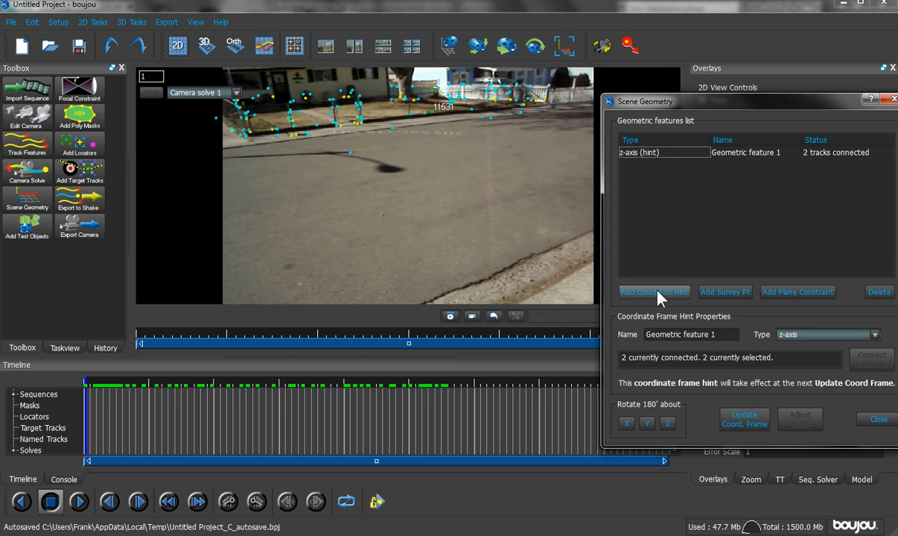
Add an x-axis coordinate frame hint connected to a track at the base of the front fence and track 11767 on the road edge.
click(656, 293)
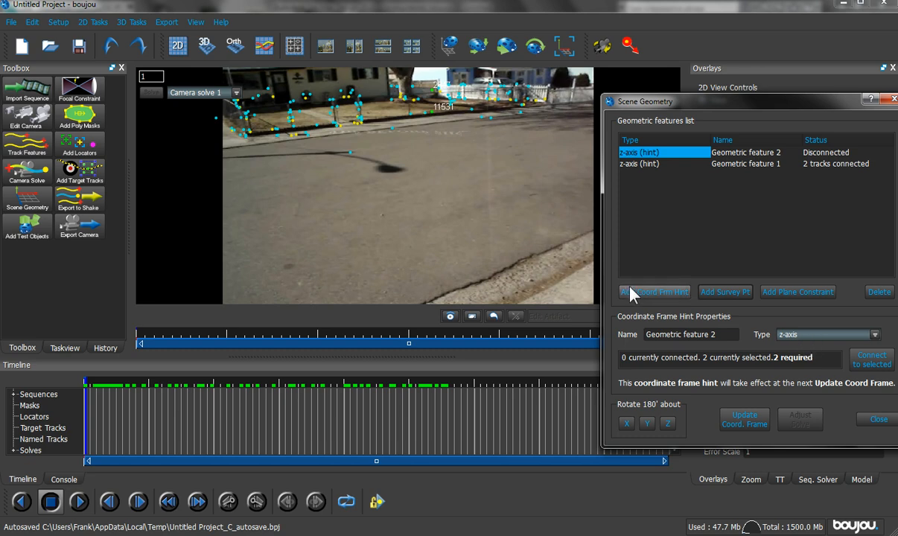
click(820, 334)
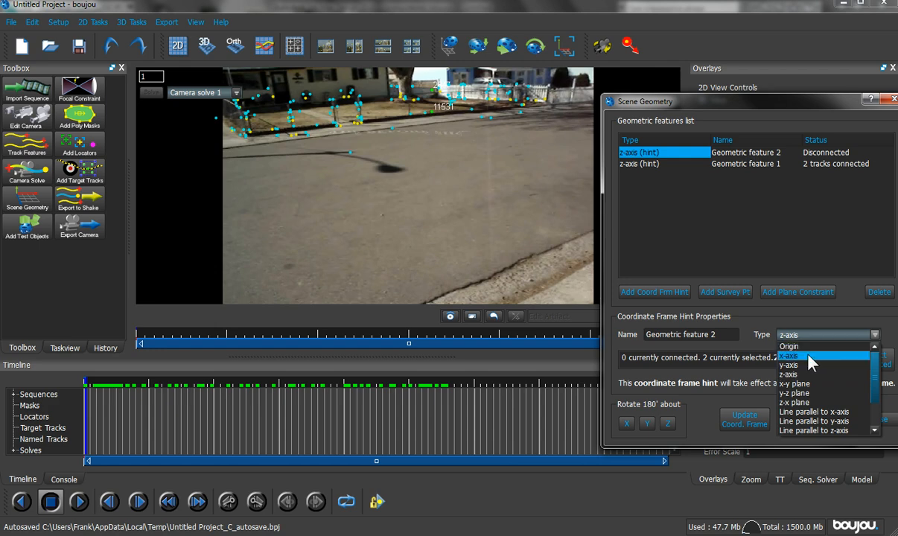
click(788, 358)
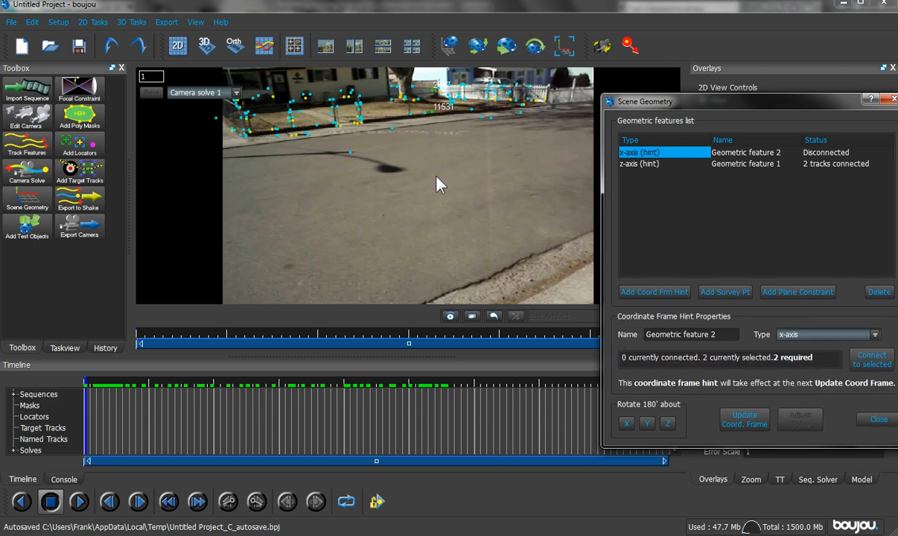
click(464, 128)
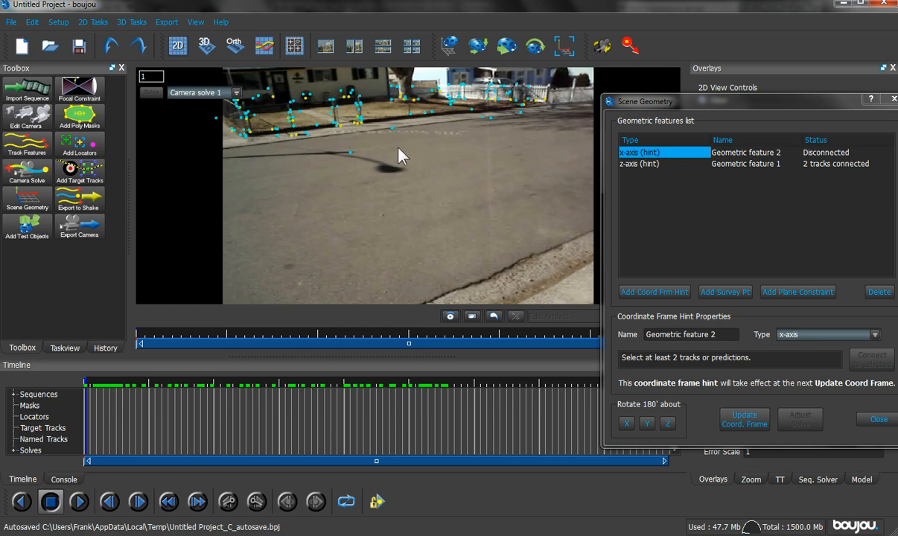
click(361, 121)
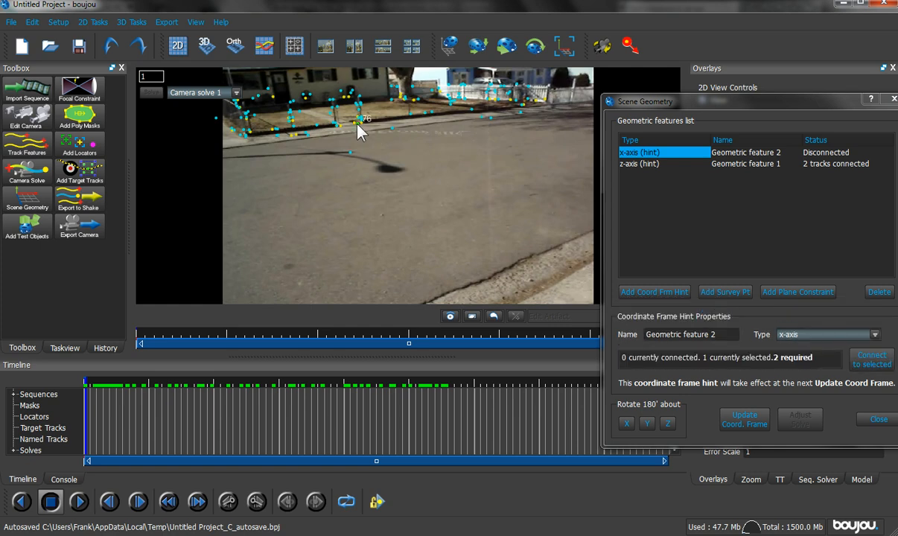
ctrl+click(392, 128)
click(870, 360)
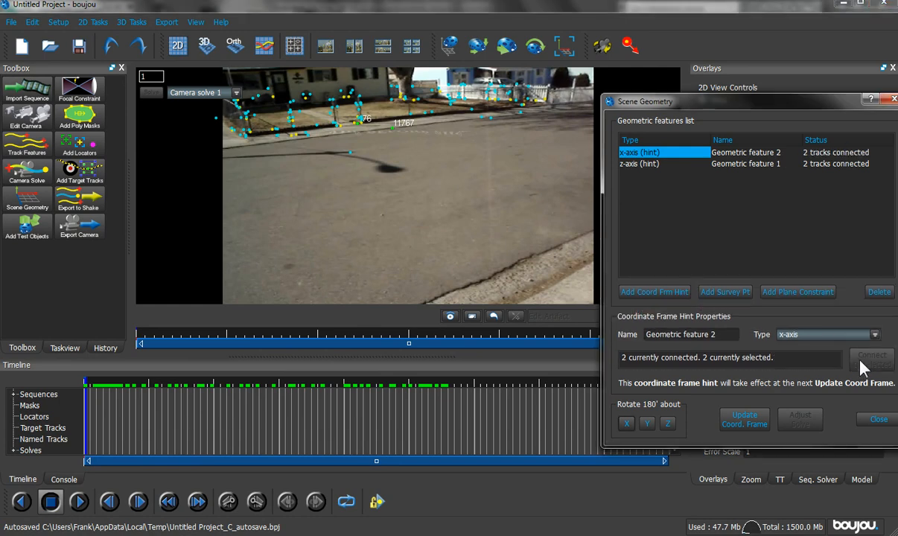
click(442, 235)
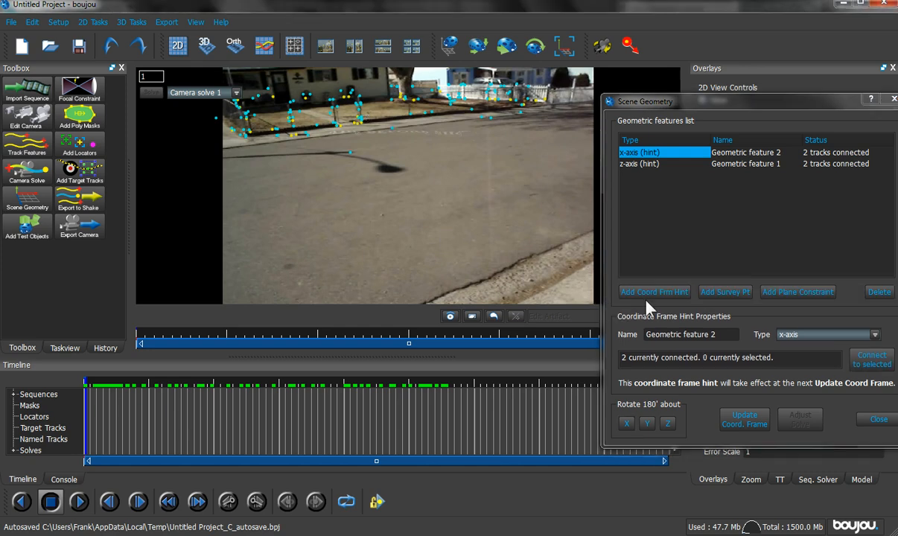
Add a y-axis coordinate frame hint connected to tracks 6494 and 11631, and clear the track selection.
click(652, 292)
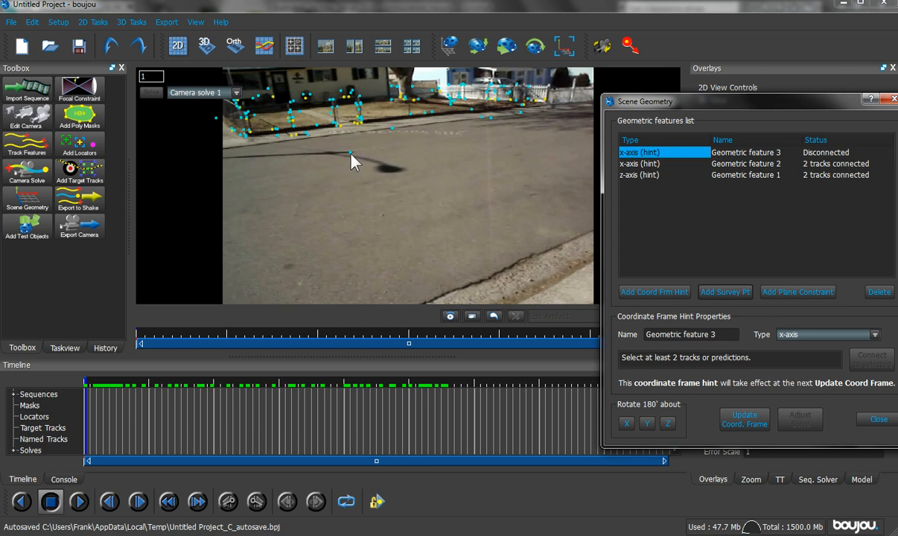
click(427, 114)
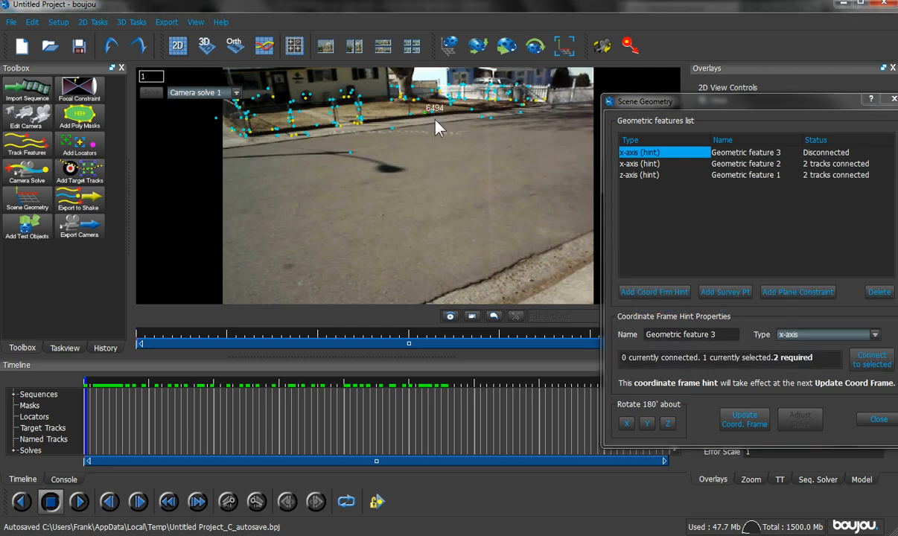
shift+click(436, 113)
click(827, 335)
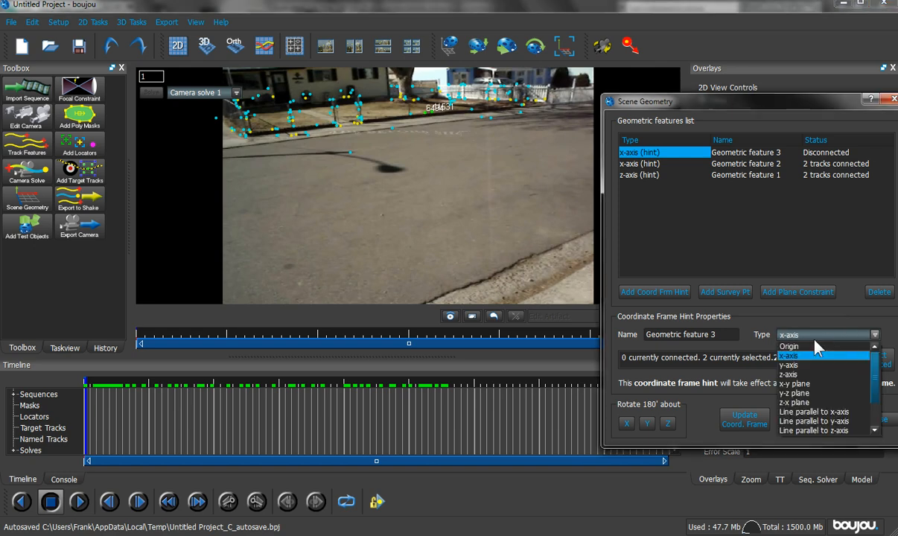
click(794, 371)
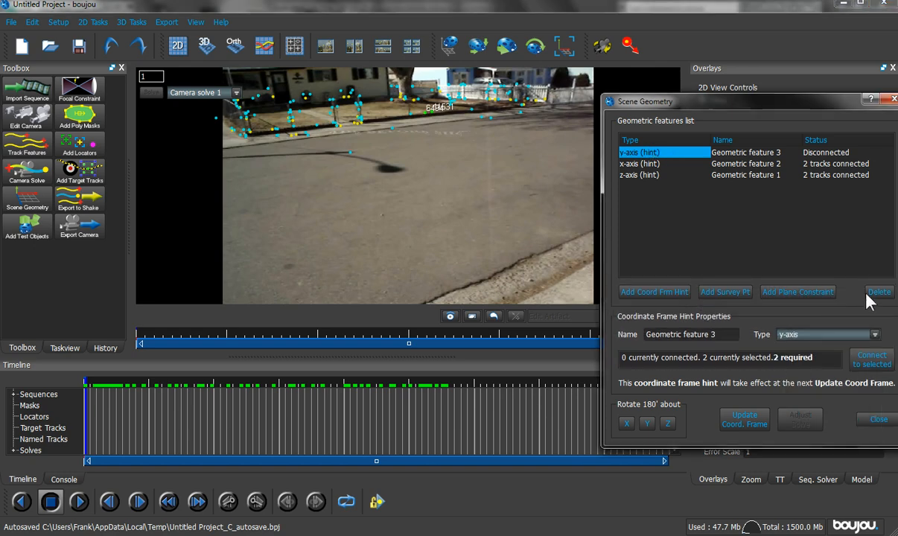
click(872, 365)
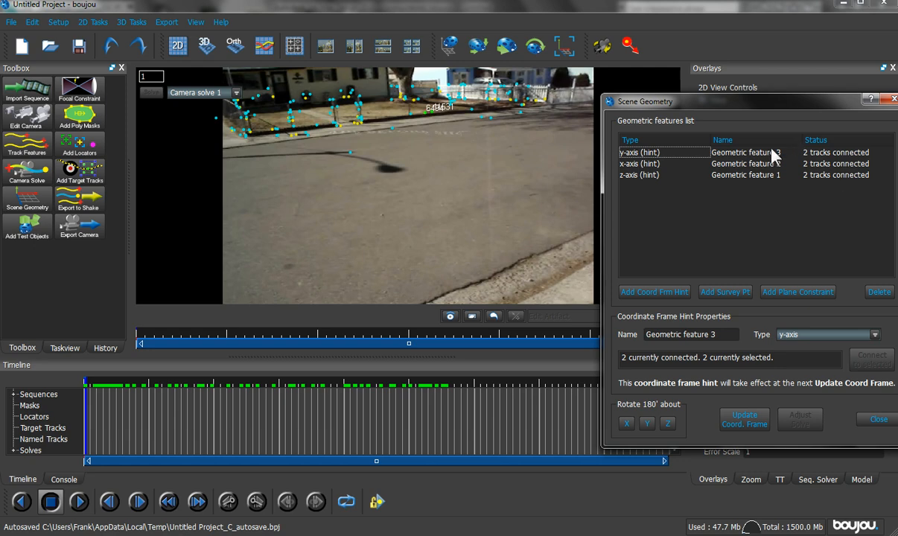
click(482, 179)
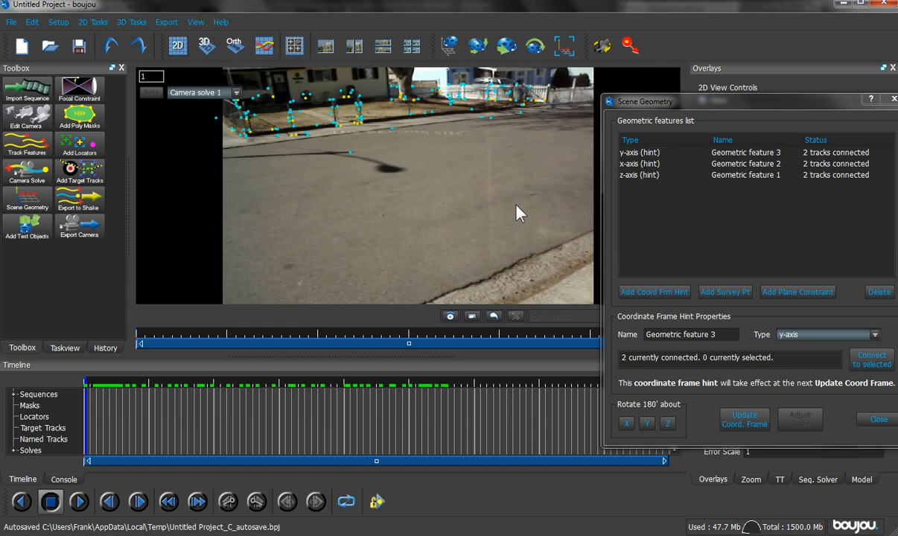
Add an Origin coordinate frame hint connected to track 11767 on the road edge, clear the track selection and close Scene Geometry.
click(393, 131)
click(653, 293)
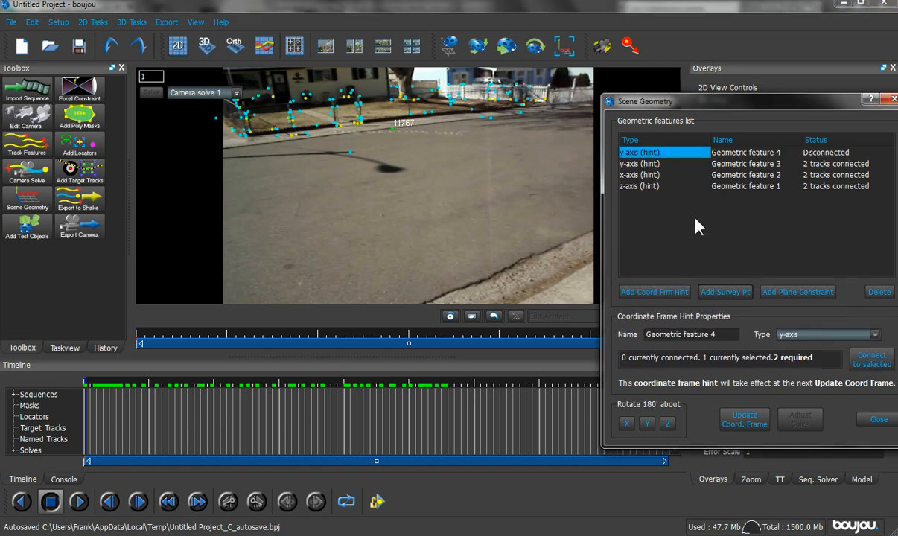
click(848, 337)
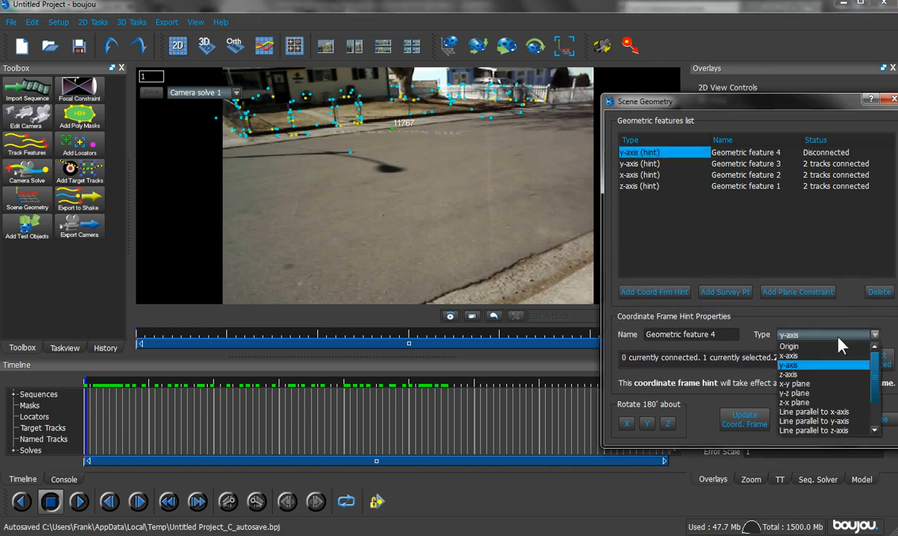
click(788, 345)
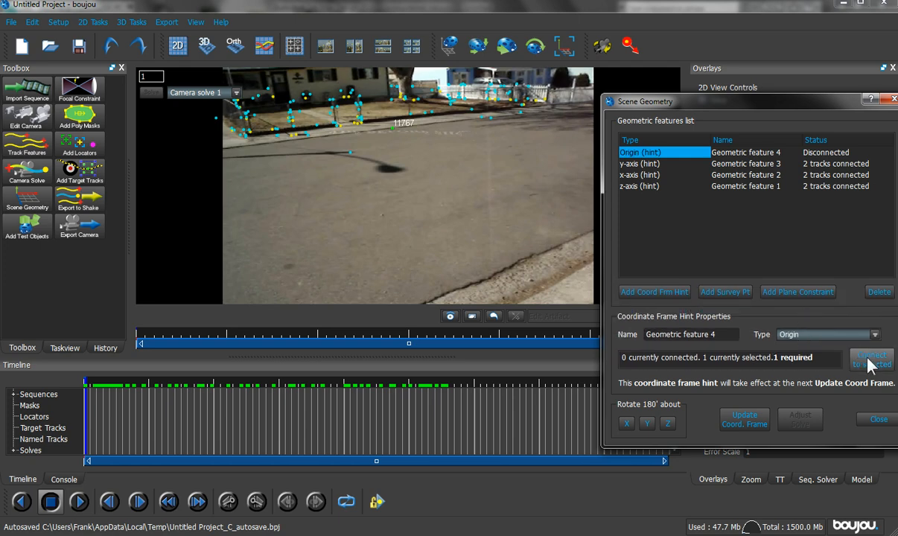
click(870, 362)
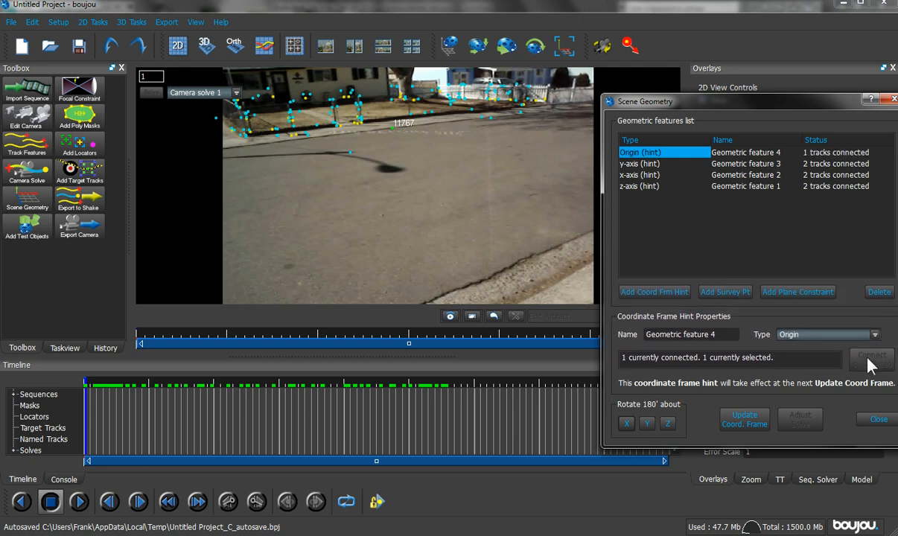
click(448, 181)
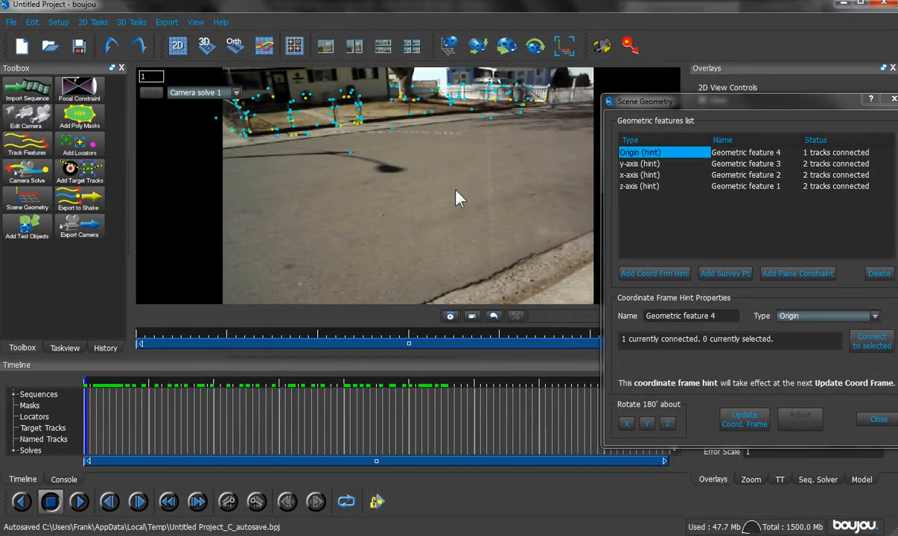
click(891, 101)
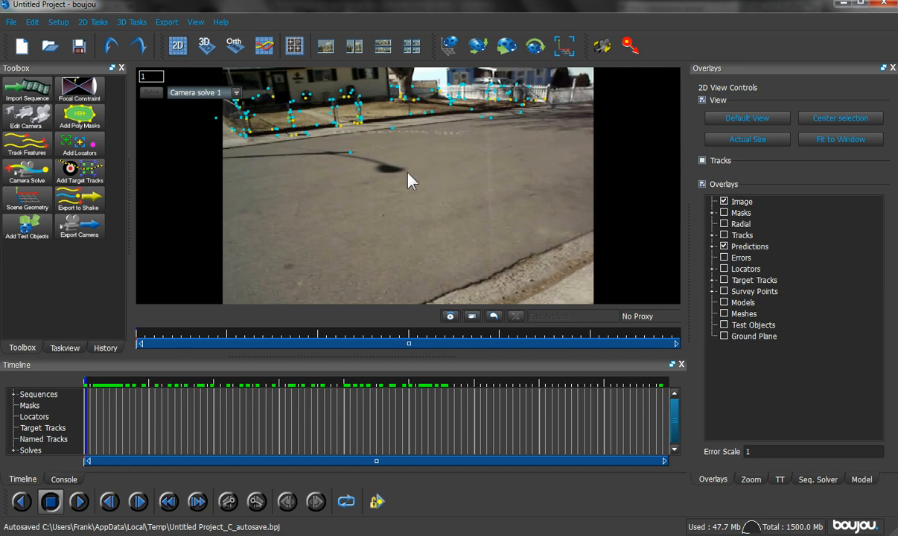
Select the ground-level tracks on the street and along the base of the fences, and flag them for export.
drag(389, 173, 337, 146)
drag(386, 124, 389, 123)
drag(511, 137, 473, 113)
drag(524, 124, 517, 120)
drag(294, 145, 274, 127)
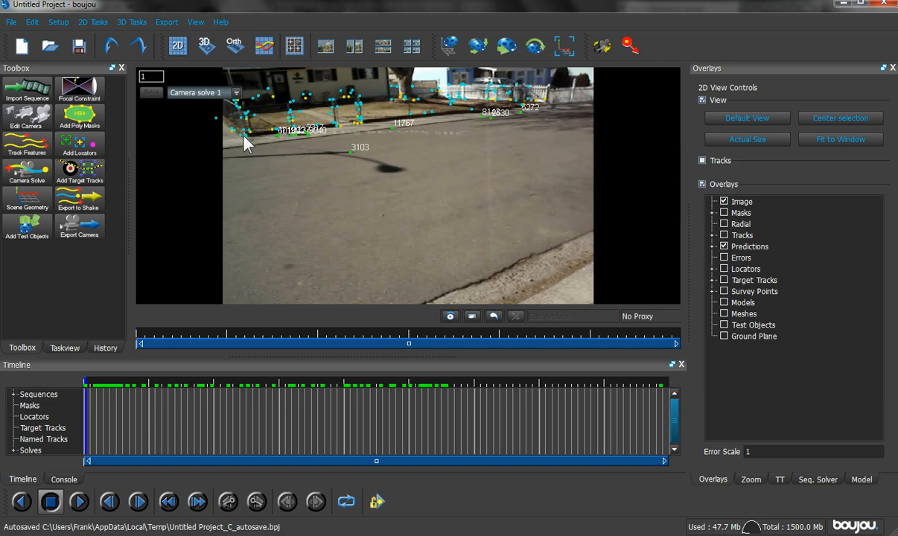
drag(233, 136, 234, 134)
right_click(355, 160)
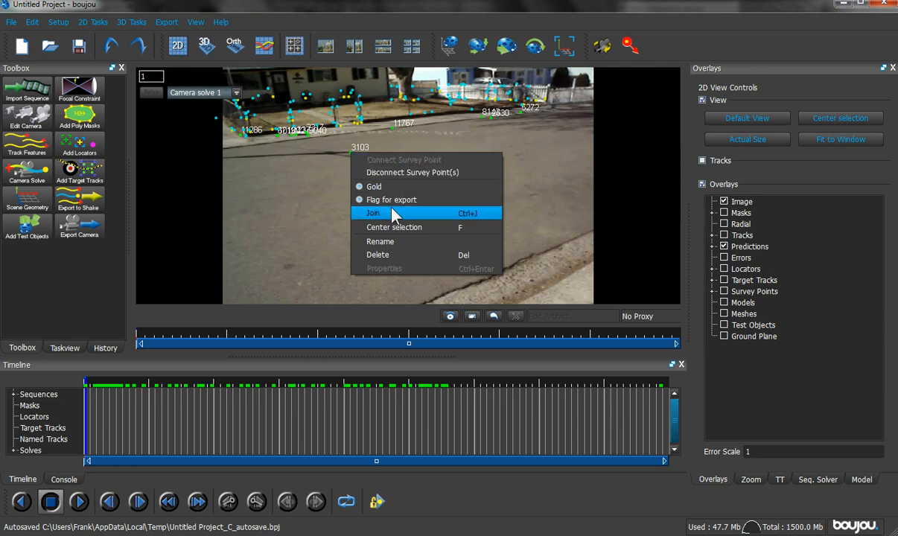
click(412, 210)
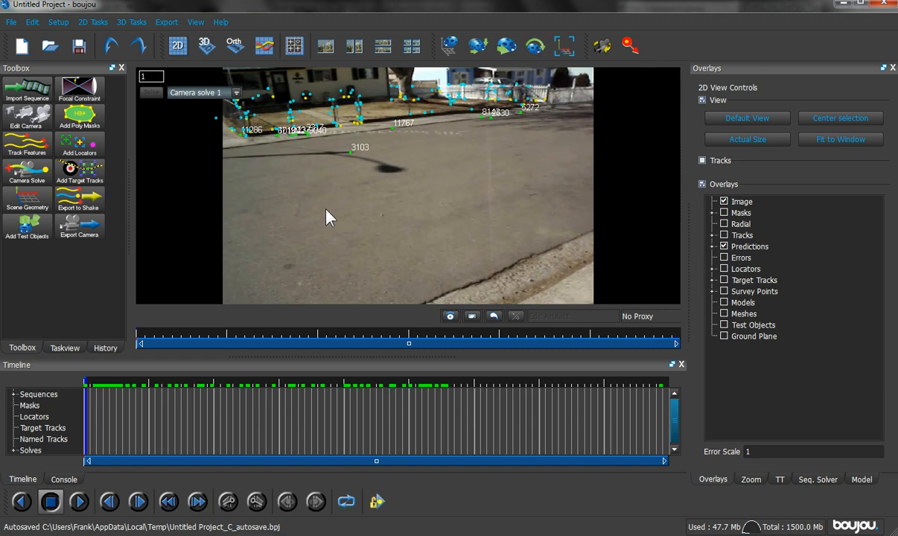
Set up a camera export of flagged tracks only as the 3D Studio Max file Untitled Project.ms in the desktop's sequence folder.
click(165, 21)
click(187, 39)
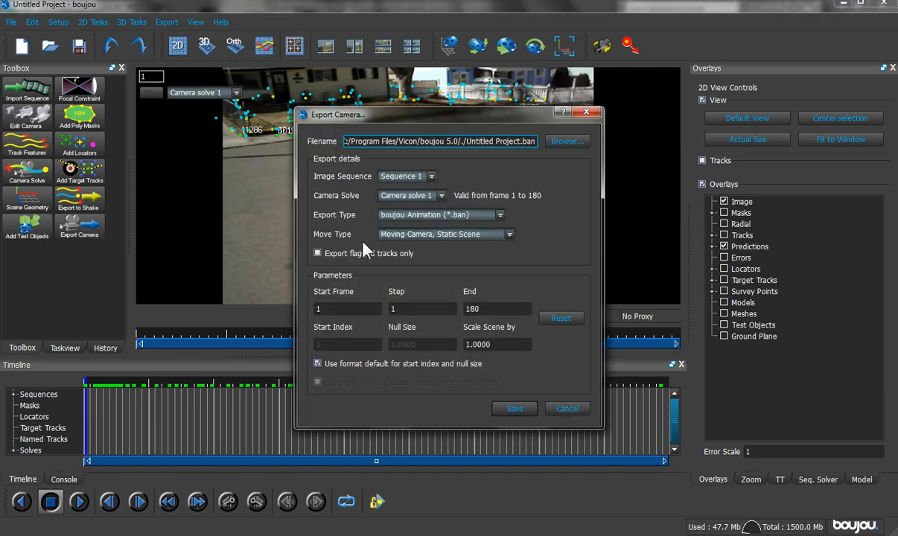
click(576, 146)
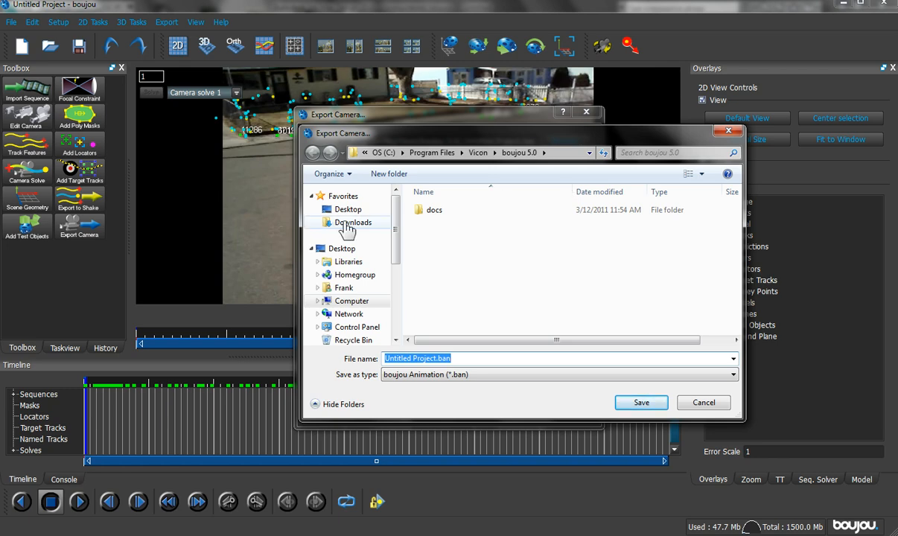
click(346, 223)
click(352, 251)
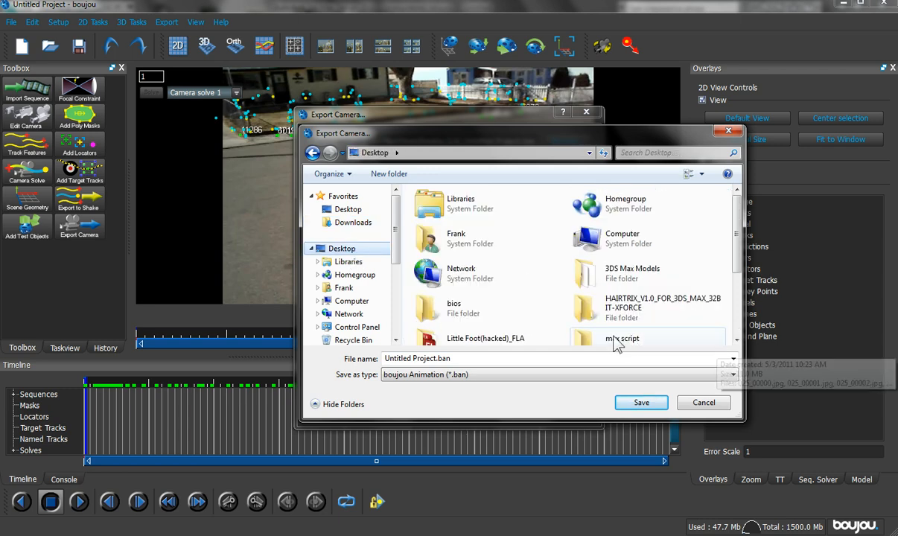
click(736, 340)
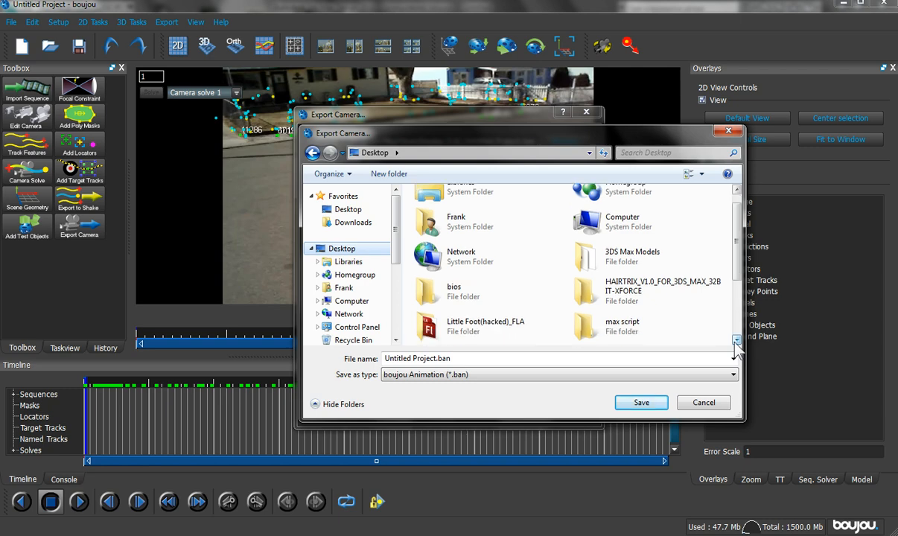
scroll(736, 346, down, 2)
double_click(455, 307)
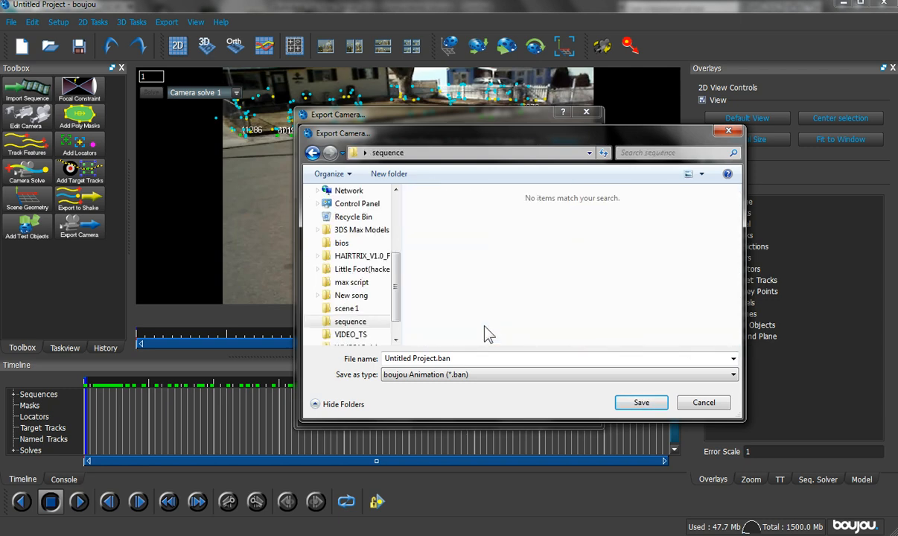
click(502, 375)
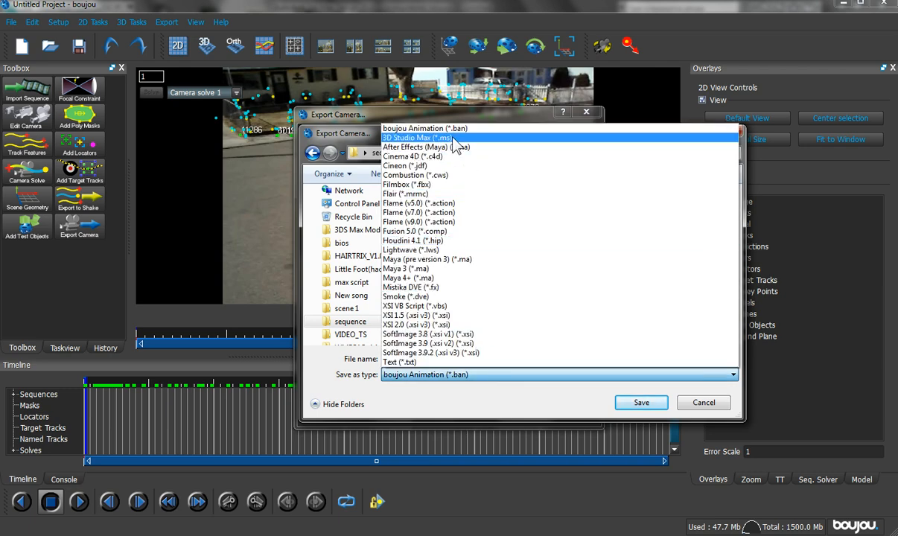
click(456, 140)
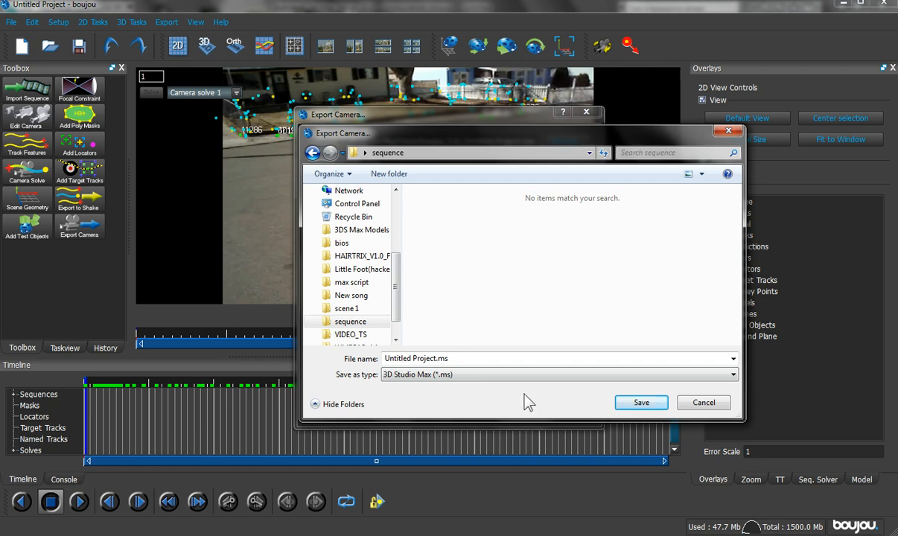
click(631, 403)
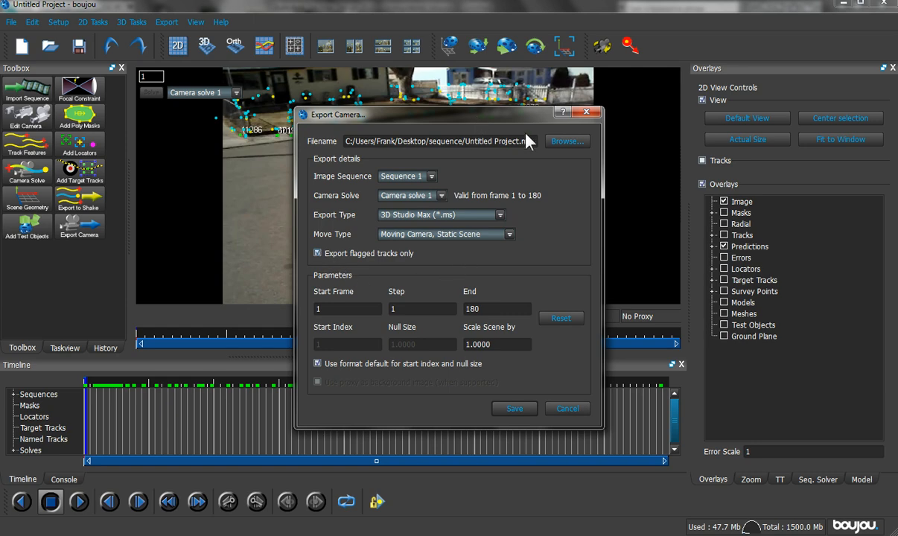
Scale the exported scene by 500, turn off the format default for start index and null size, and save the camera export.
drag(480, 117, 619, 185)
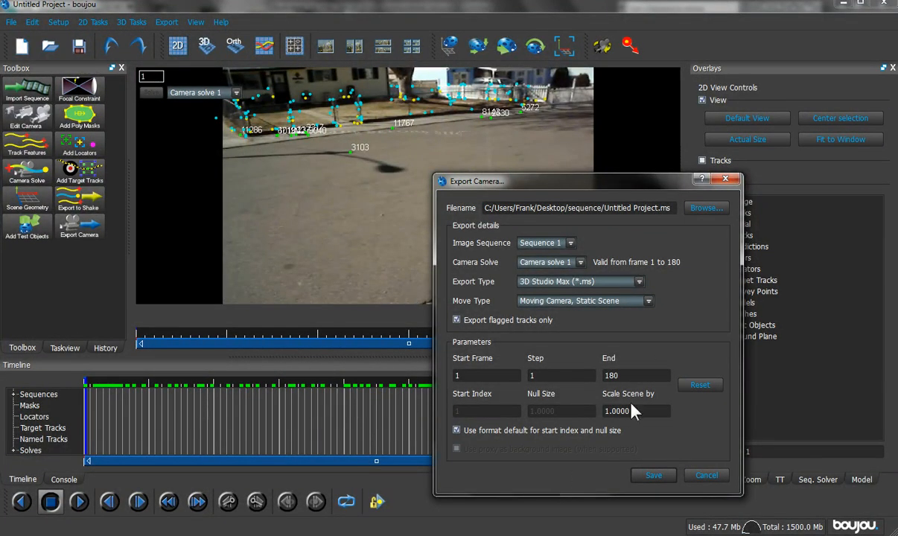
drag(641, 414, 594, 410)
text(5)
text(00)
click(456, 431)
click(652, 478)
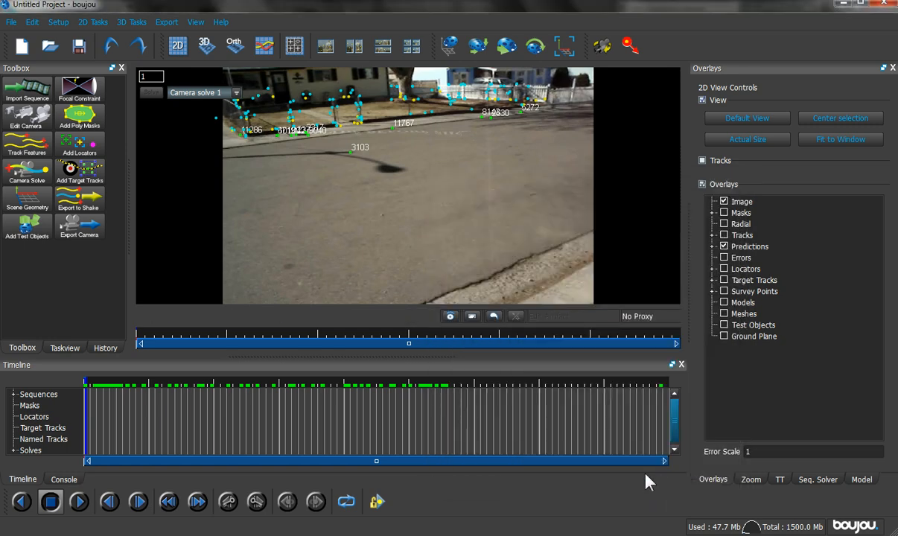
Switch to 3ds Max and bring up the sequence folder window in front of it.
mouse_move(289, 535)
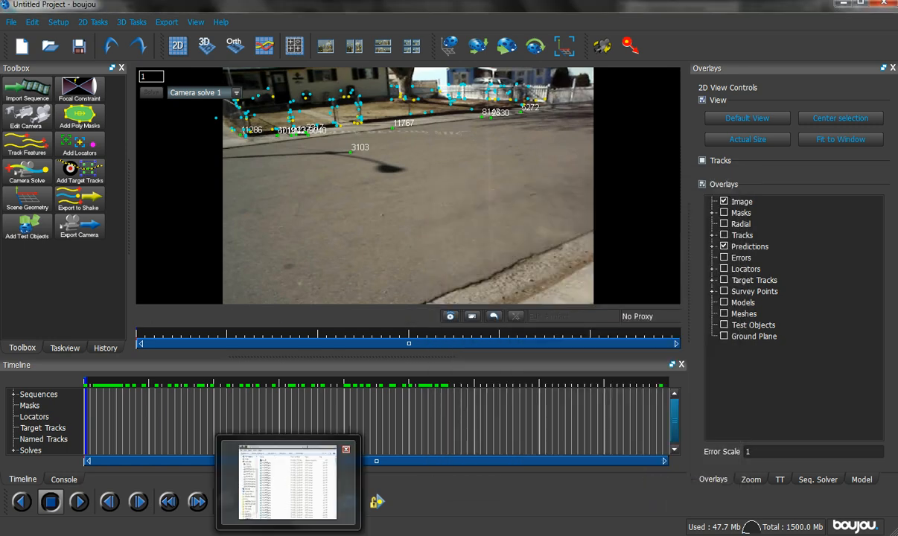
click(298, 535)
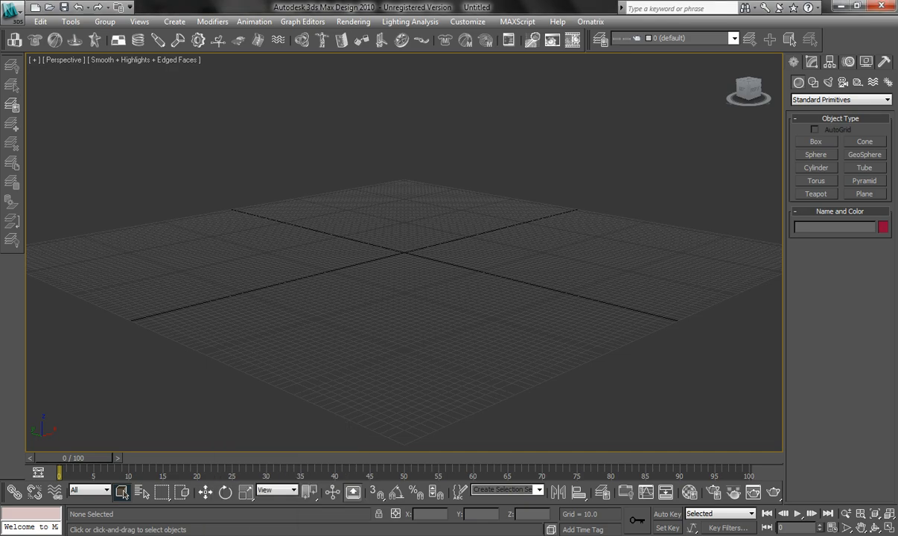
click(273, 535)
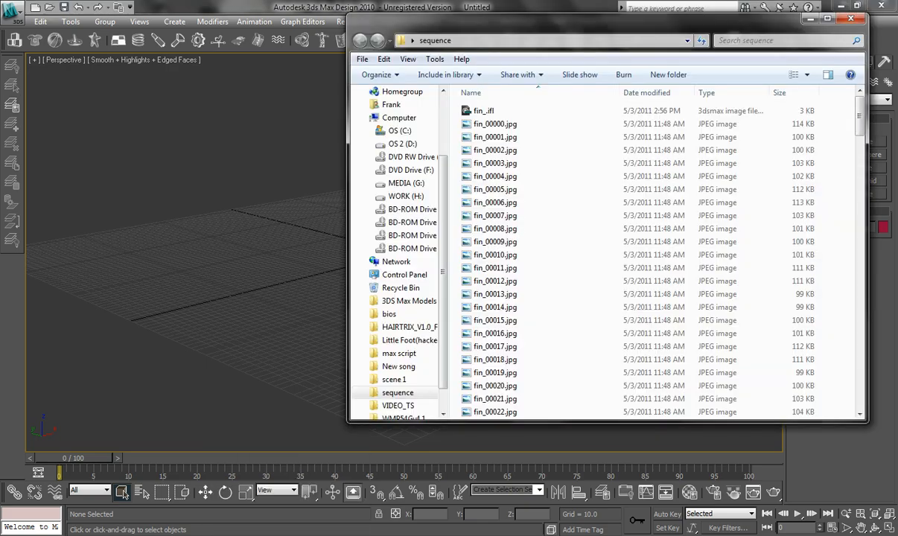
Delete the fin_.ifl file from the sequence folder.
right_click(502, 121)
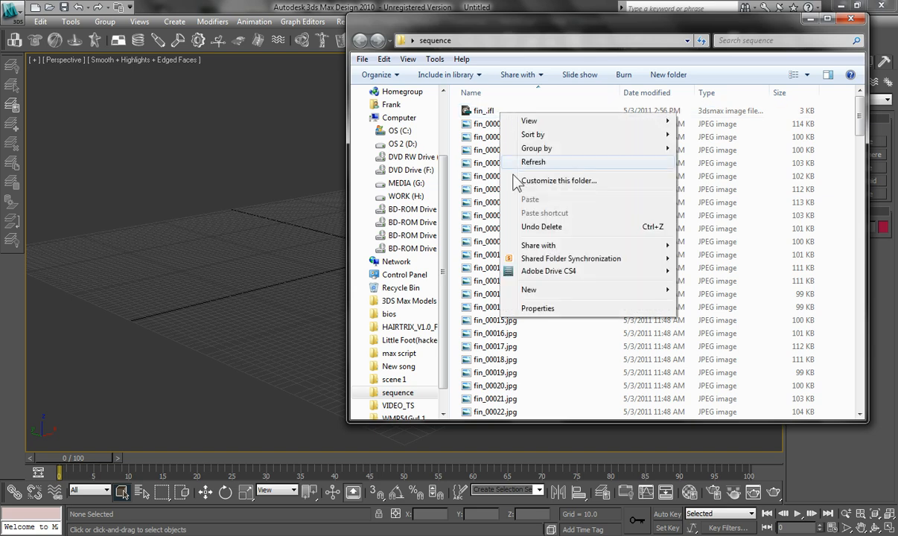
mouse_move(564, 300)
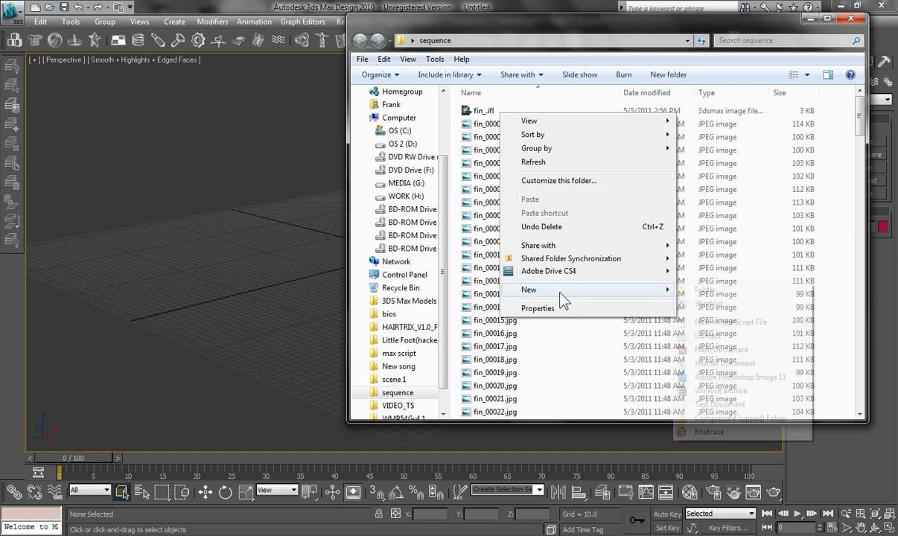
click(481, 117)
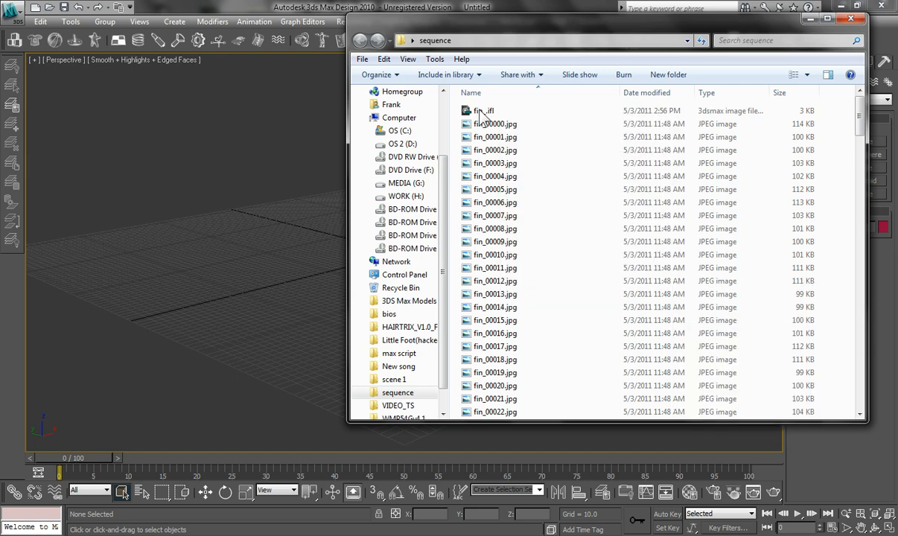
right_click(481, 115)
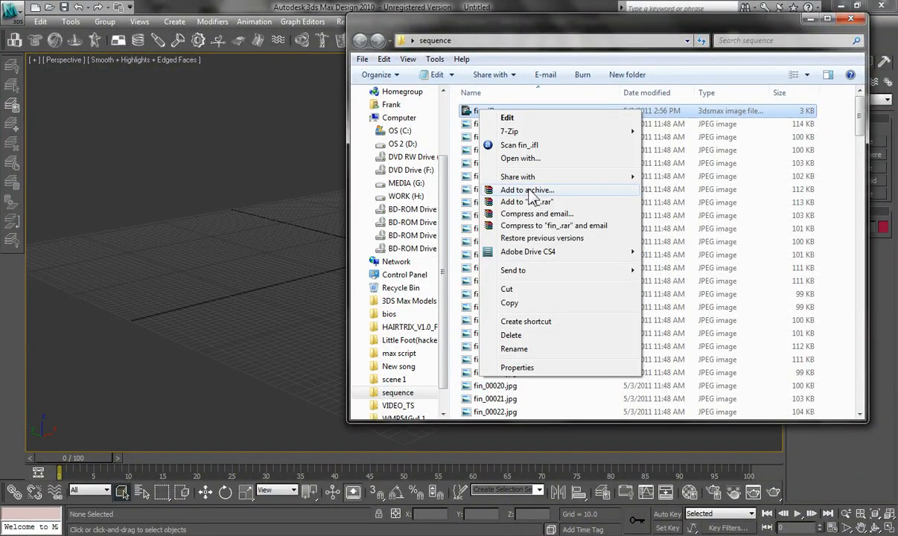
click(514, 336)
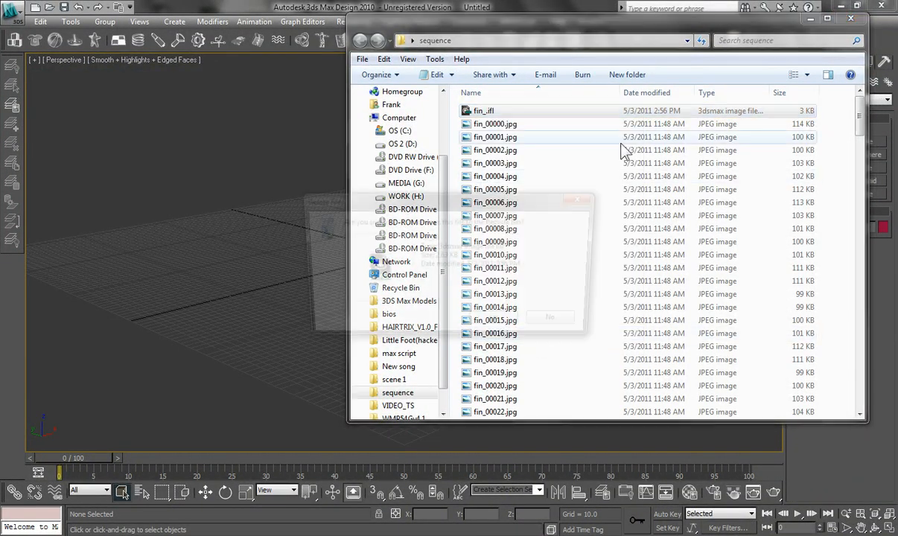
click(484, 319)
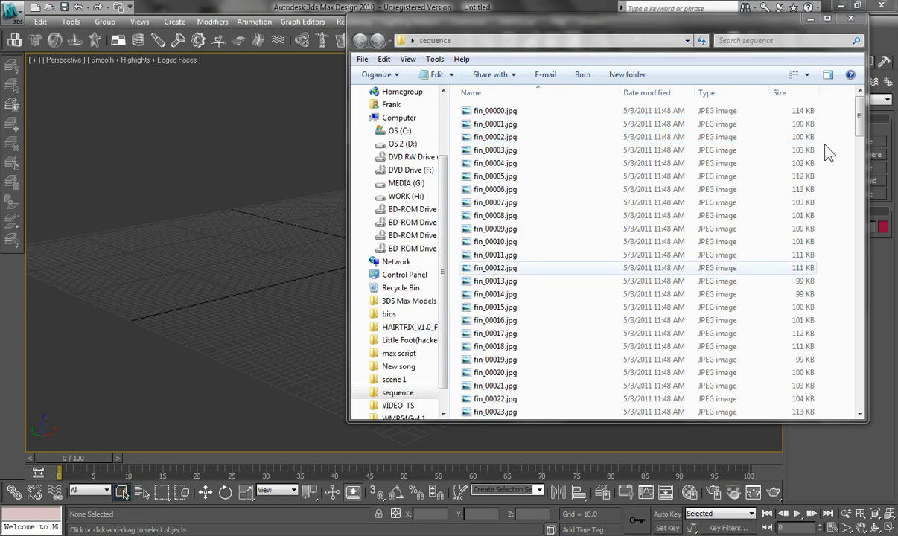
Load the exported Untitled Project.ms script from the end of the sequence folder into the 3ds Max scene.
drag(861, 125, 866, 421)
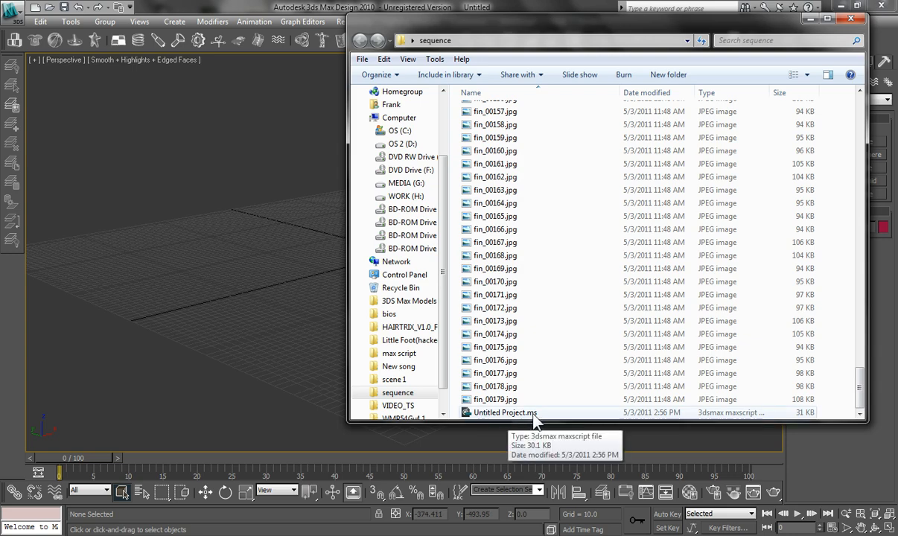
drag(534, 415, 201, 270)
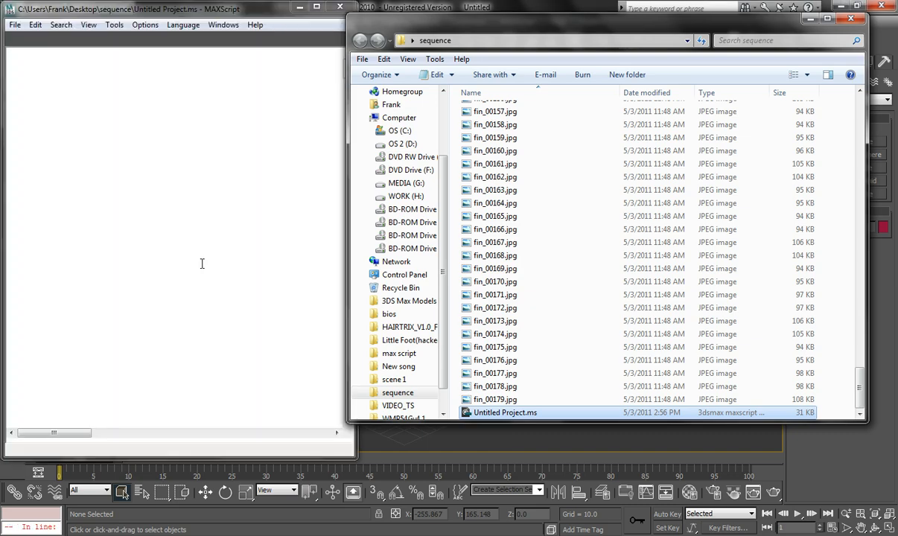
click(337, 248)
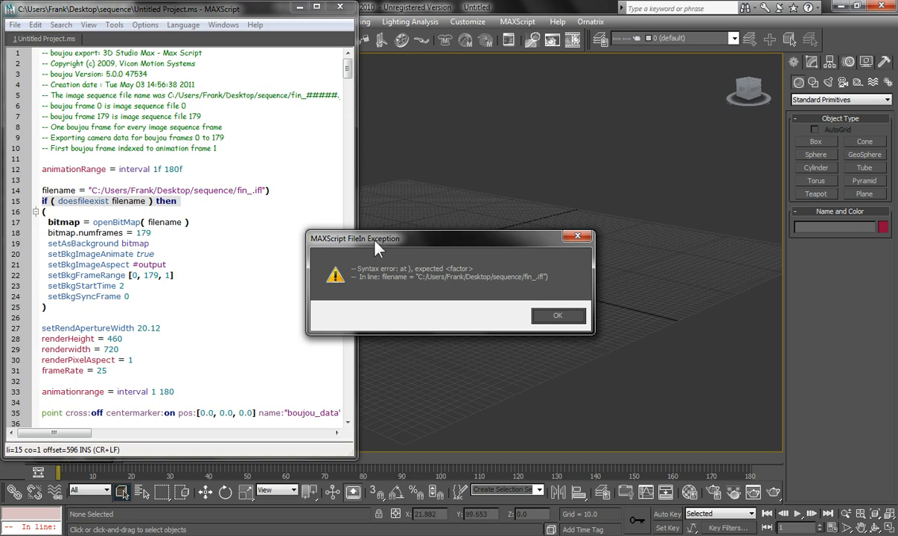
Delete the background bitmap block from the script, from the fin_.ifl filename line through its closing parenthesis, plus the leftover blank line.
drag(371, 248, 351, 248)
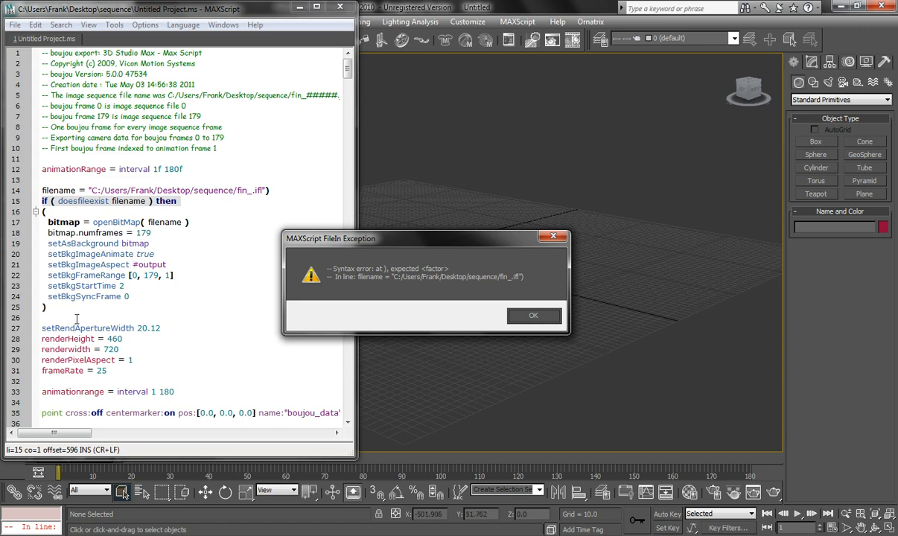
drag(75, 315, 34, 189)
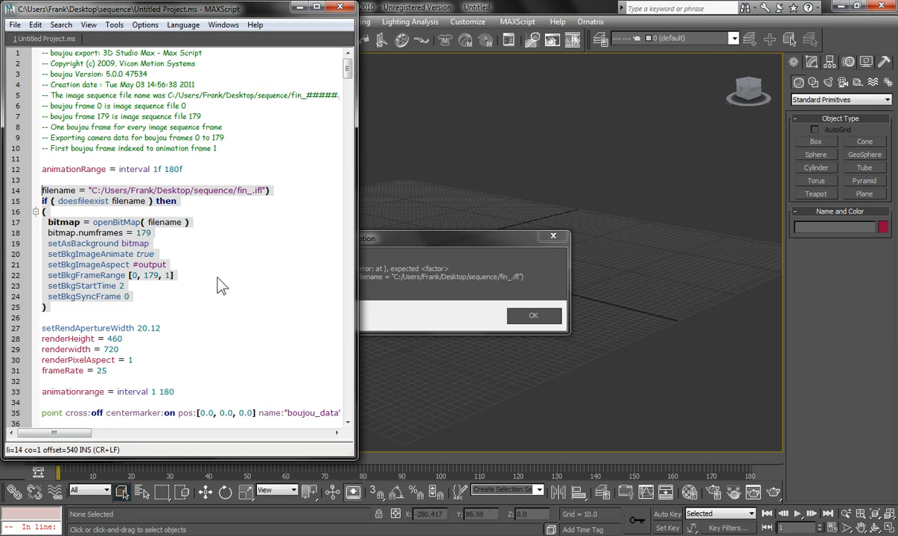
key(Delete)
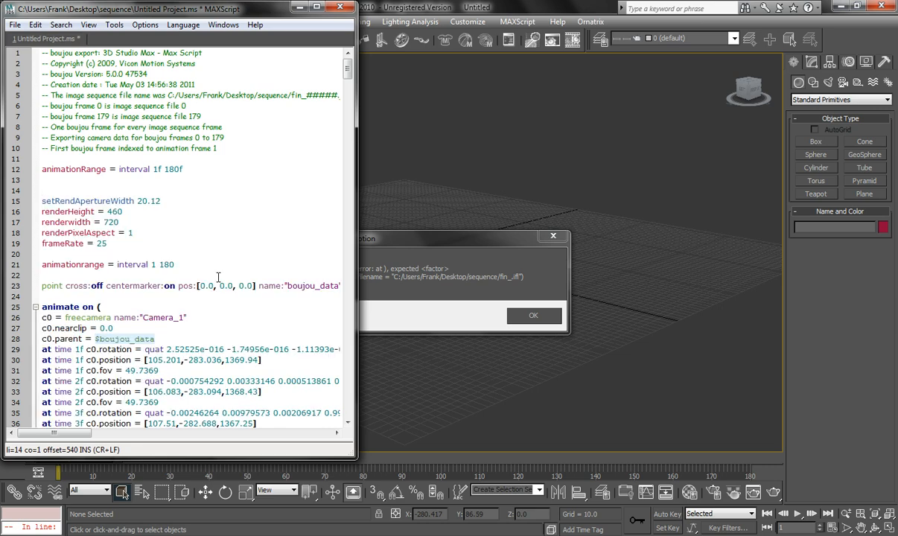
key(BackSpace)
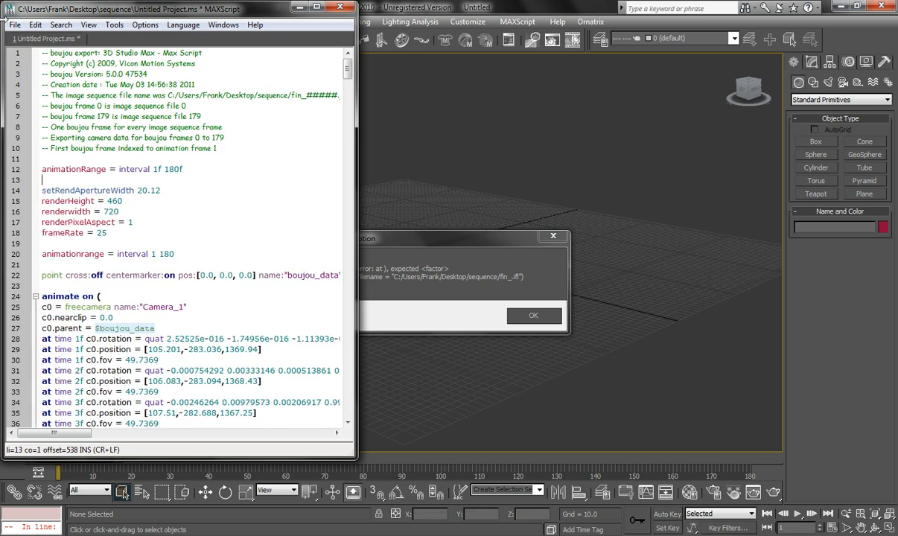
Save the edited Untitled Project.ms script, close the script editor and dismiss the MAXScript error message.
click(14, 25)
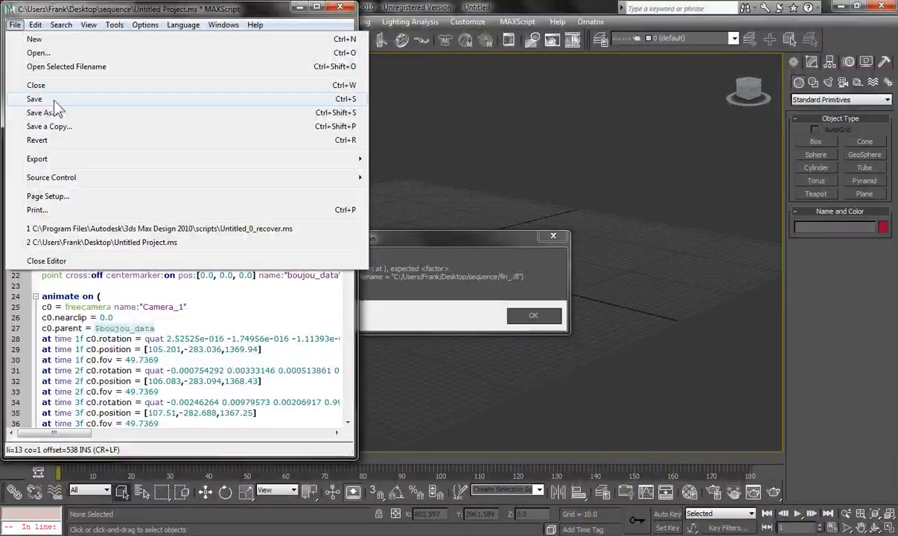
click(56, 99)
click(341, 7)
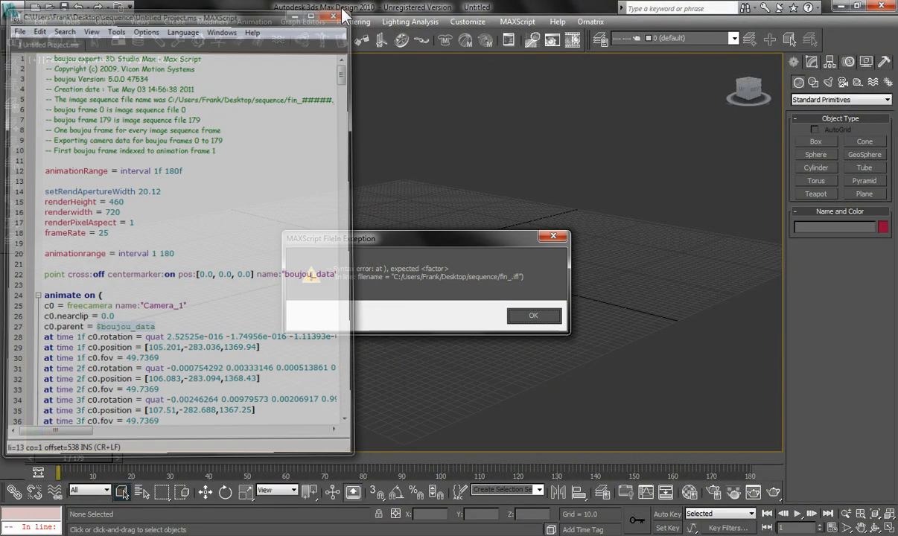
click(532, 316)
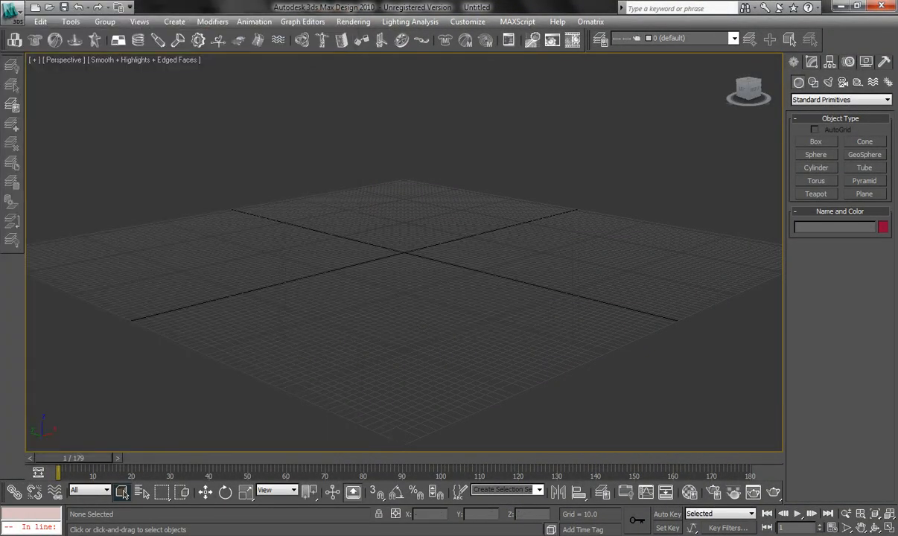
Load the corrected Untitled Project.ms script from the sequence folder into the 3ds Max scene.
click(289, 535)
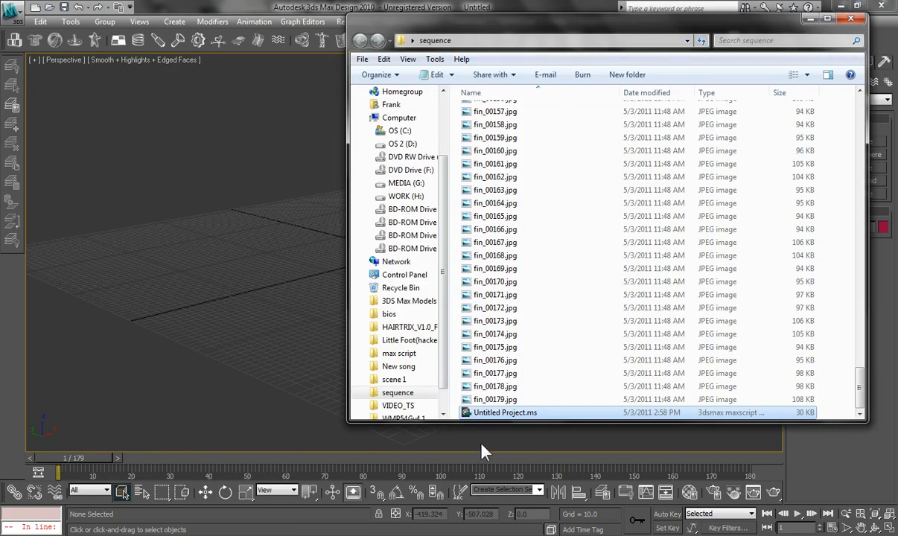
drag(504, 414, 248, 253)
click(146, 120)
click(889, 527)
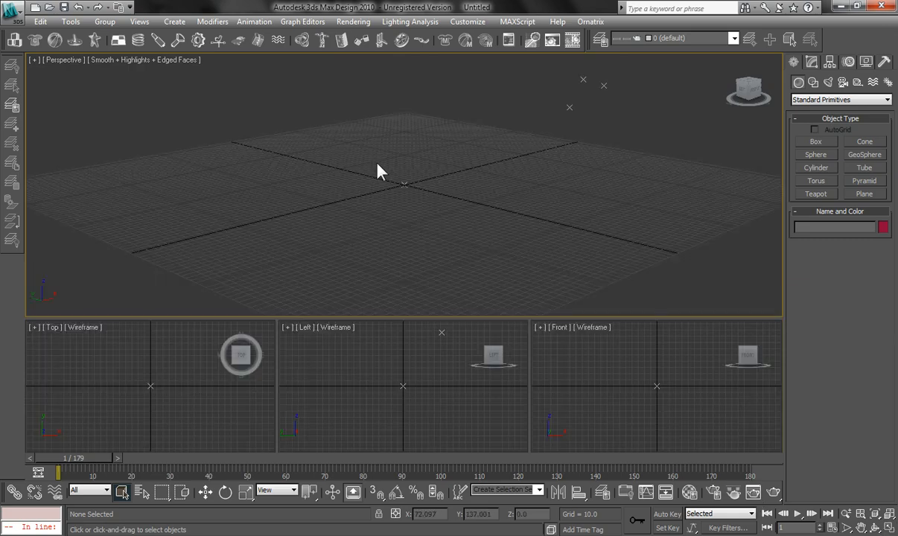
click(888, 521)
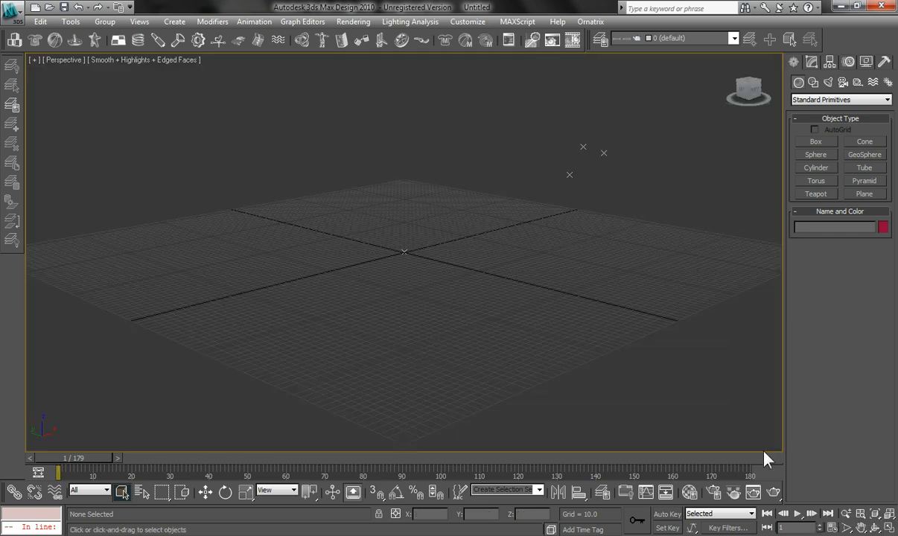
Look through Camera_1 in the main viewport and scrub the timeline to check the tracked camera motion.
click(846, 513)
scroll(461, 229, down, 4)
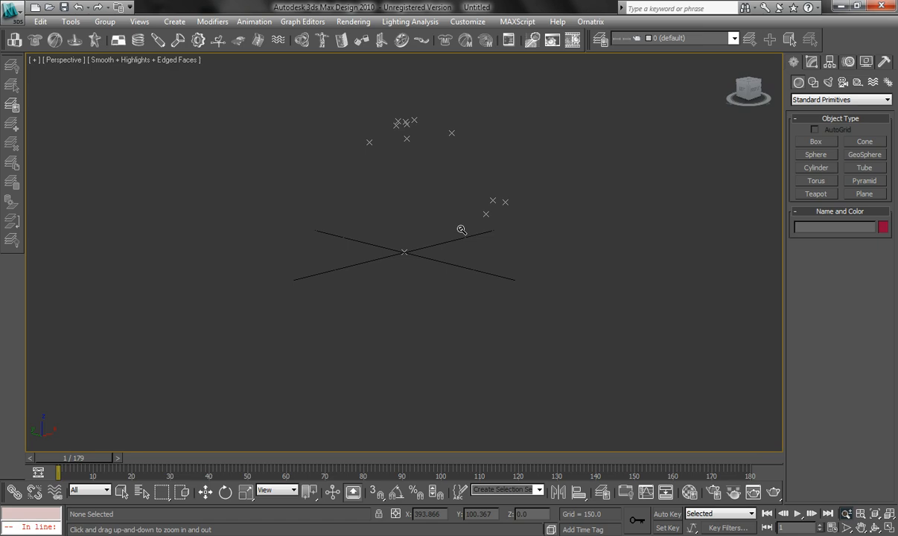
drag(449, 208, 449, 247)
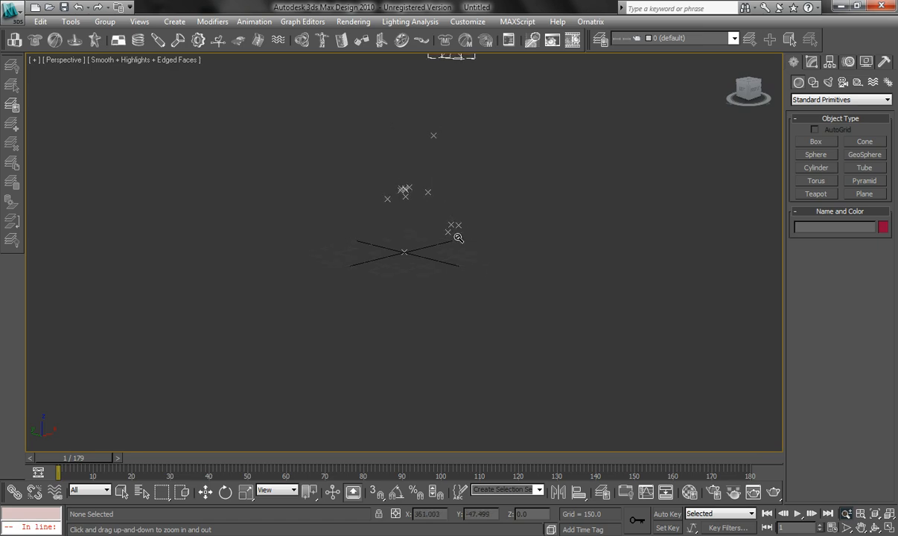
mouse_move(510, 183)
mouse_down()
mouse_move(515, 255)
mouse_move(515, 188)
mouse_move(517, 196)
mouse_up()
right_click(517, 197)
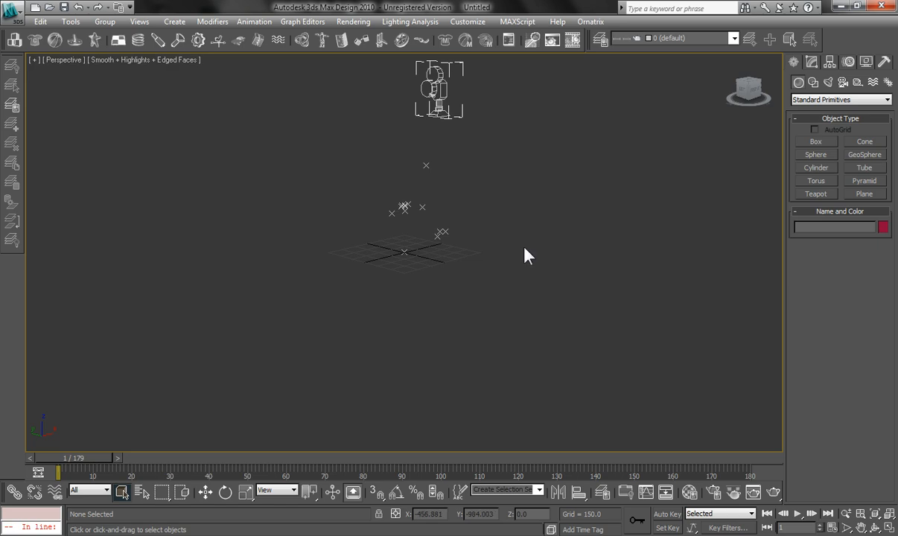
click(63, 60)
mouse_move(192, 74)
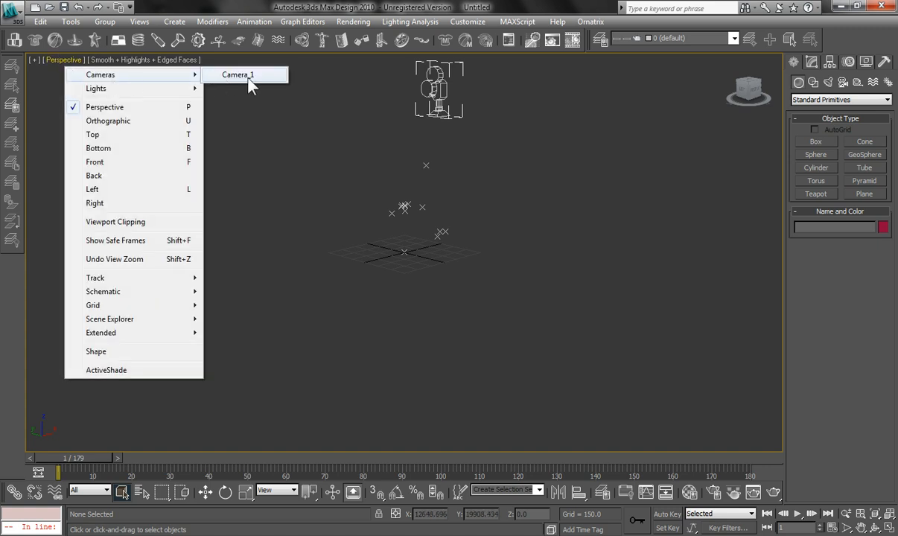
click(240, 77)
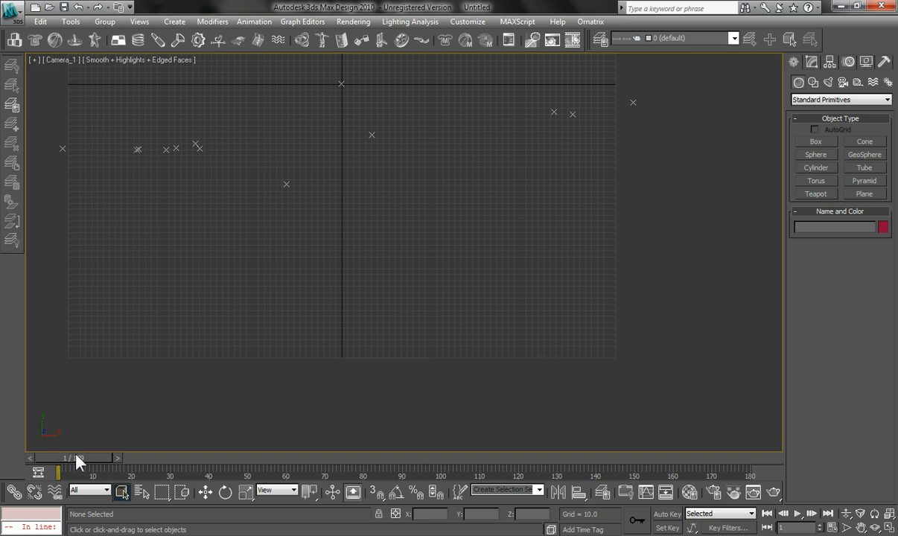
drag(76, 458, 35, 461)
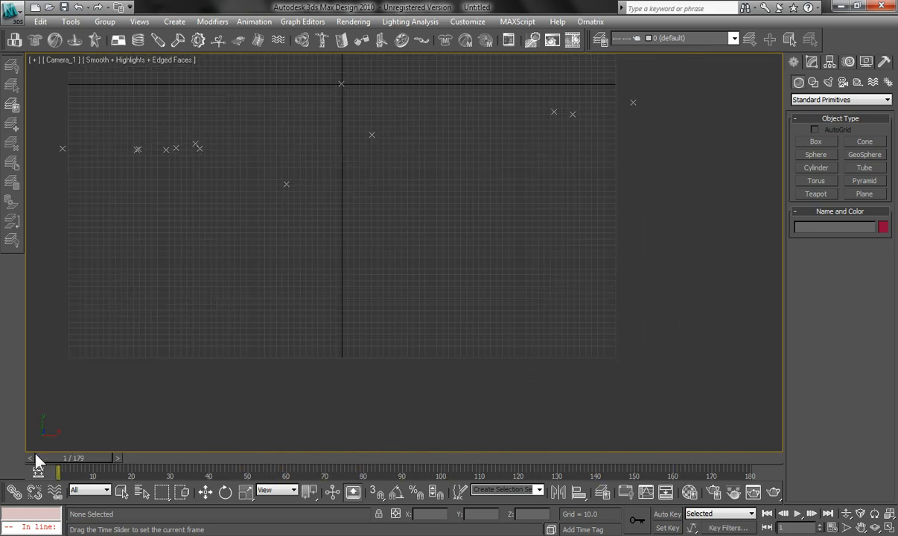
Return the viewport to Perspective and select the imported camera together with all the tracking points.
click(63, 60)
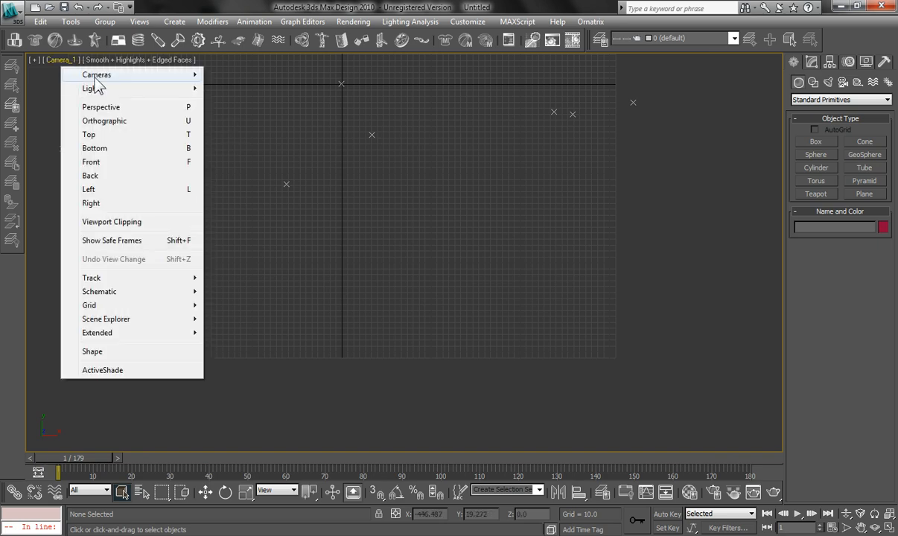
mouse_move(131, 74)
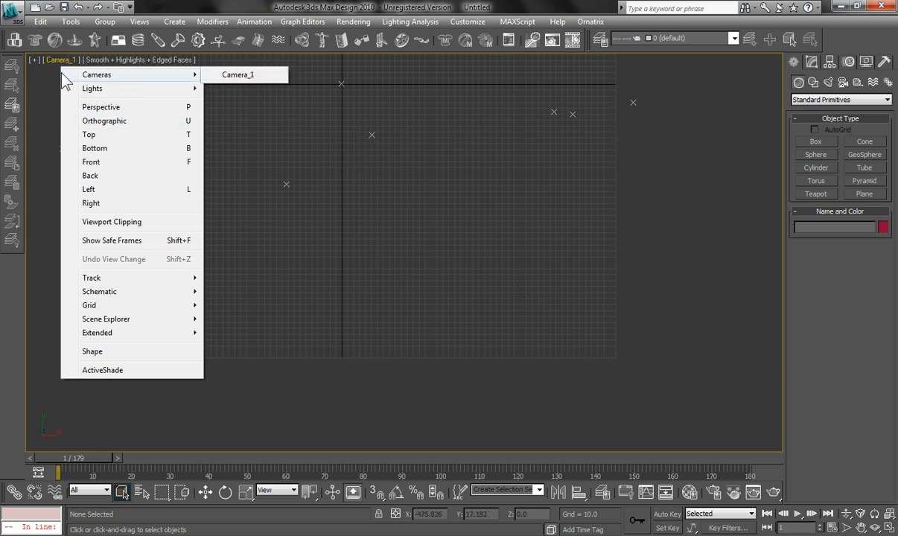
click(119, 108)
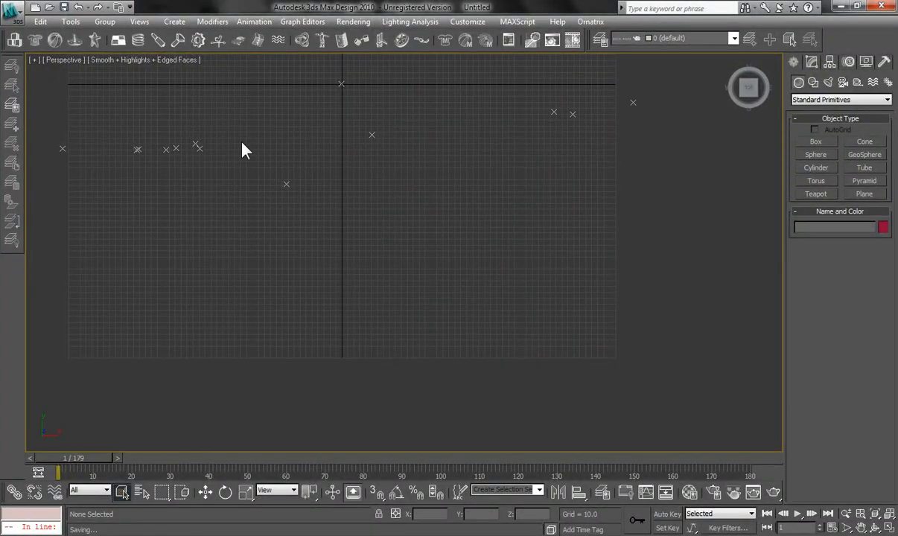
click(889, 514)
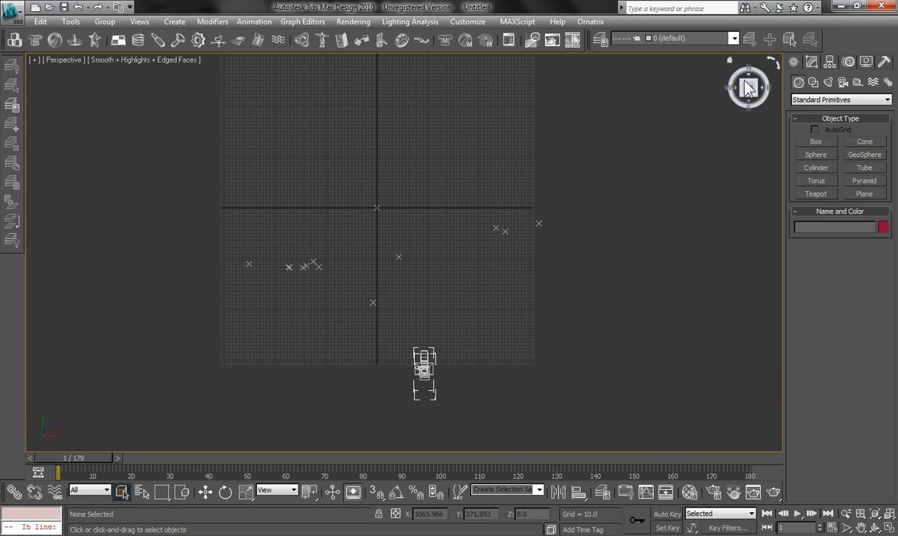
drag(749, 90, 745, 432)
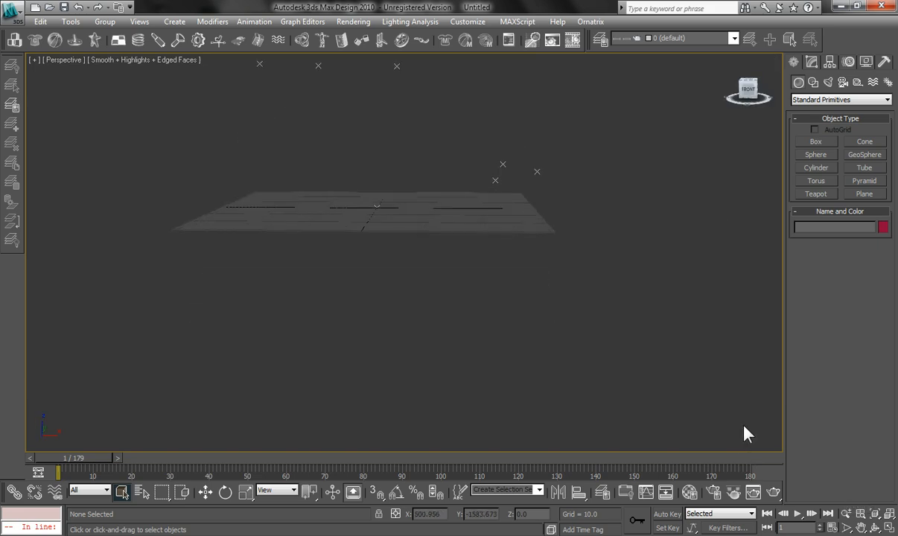
click(847, 514)
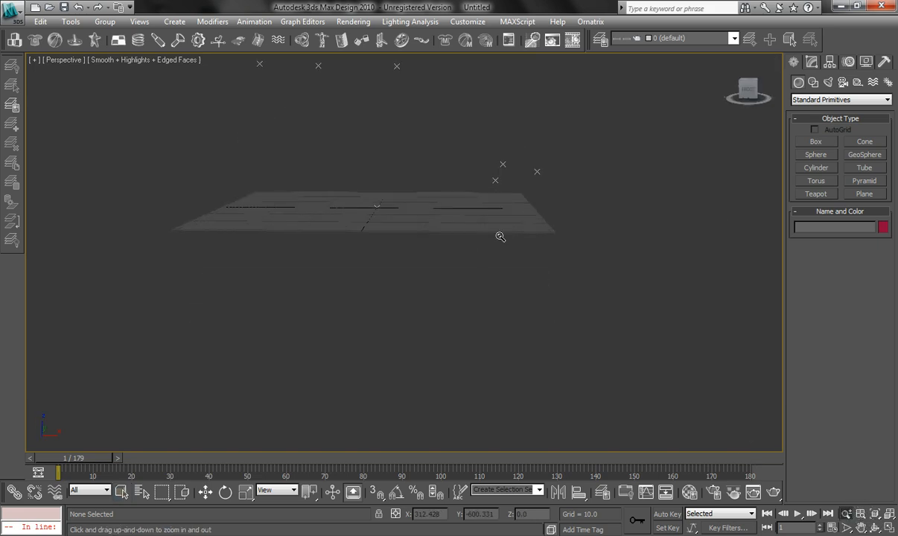
drag(501, 230, 503, 372)
right_click(503, 371)
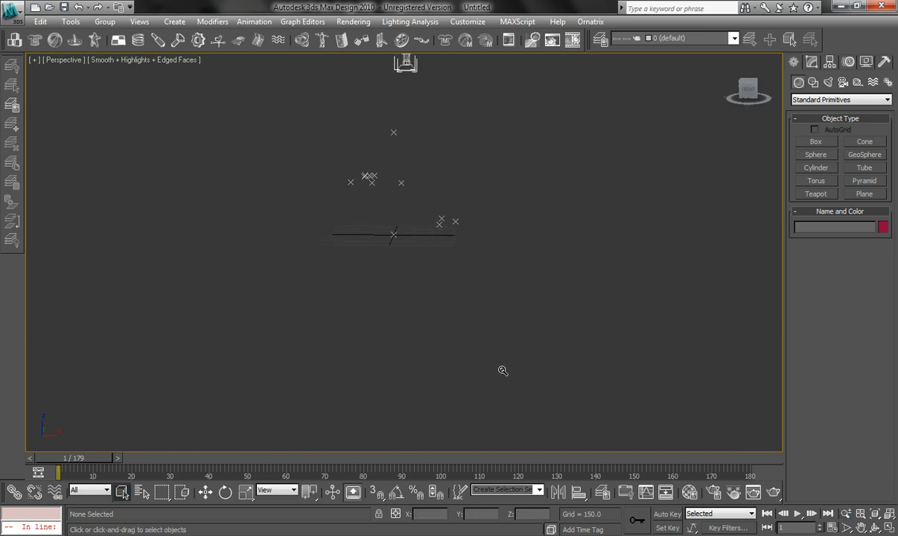
drag(323, 59, 562, 304)
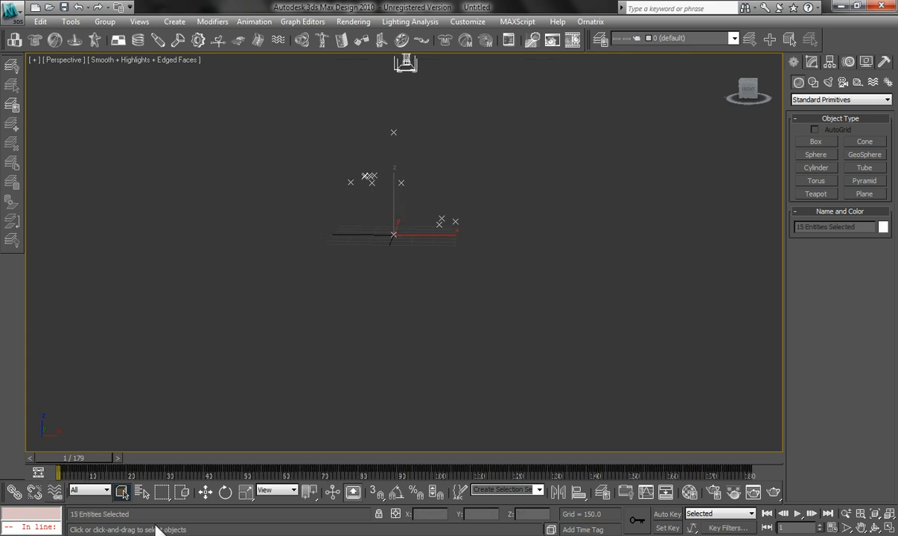
Rotate the selected camera and tracking points about the X axis until the points lie roughly level with the grid.
click(205, 493)
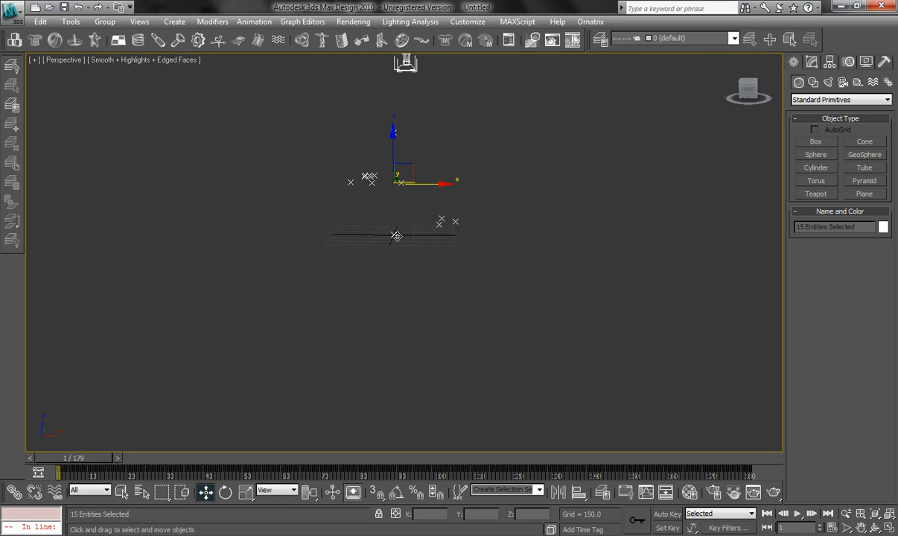
click(225, 493)
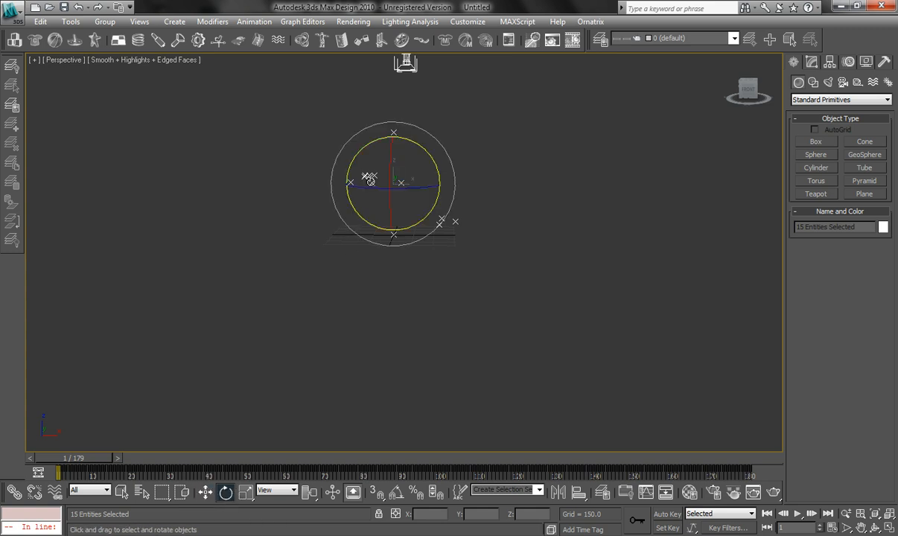
drag(389, 160, 358, 231)
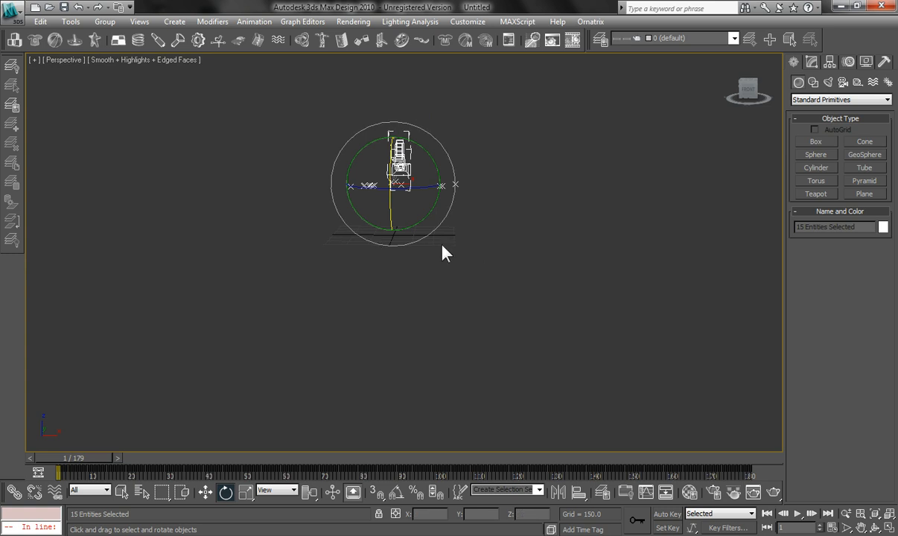
key(alt+w)
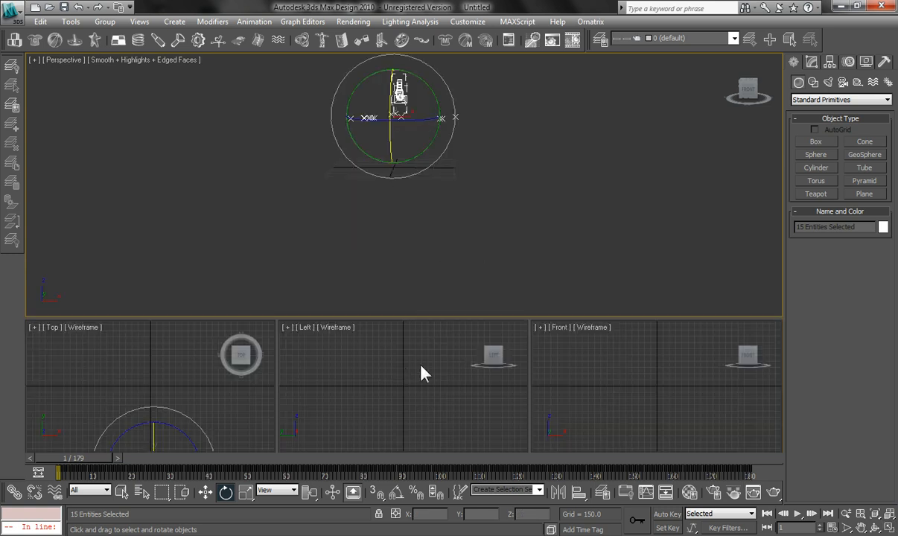
click(891, 515)
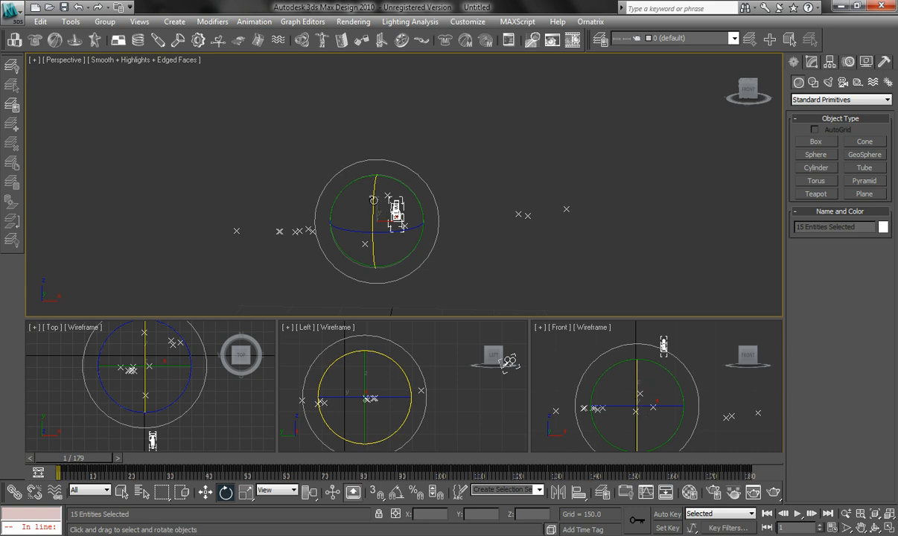
drag(374, 200, 376, 203)
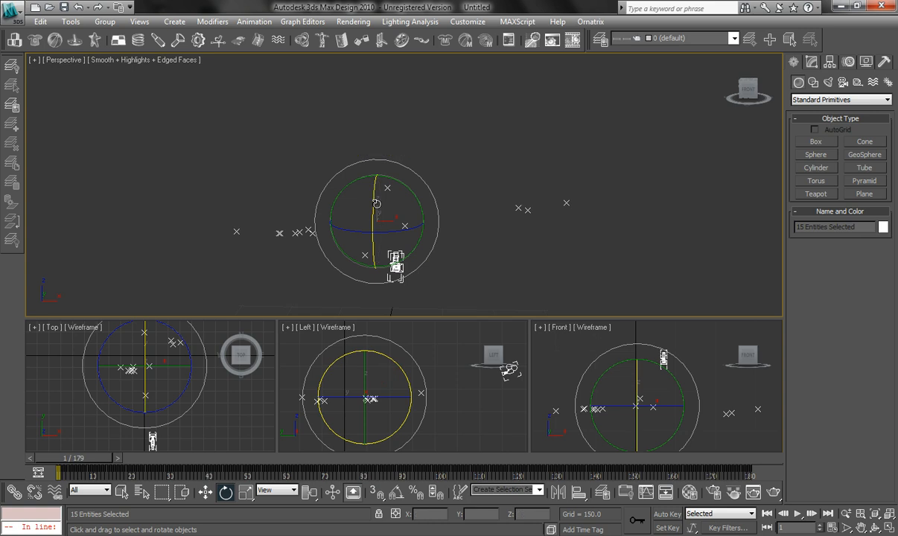
Switch the Perspective viewport to Camera_1 and rotate the selection about 9.5 degrees around the X axis.
click(63, 62)
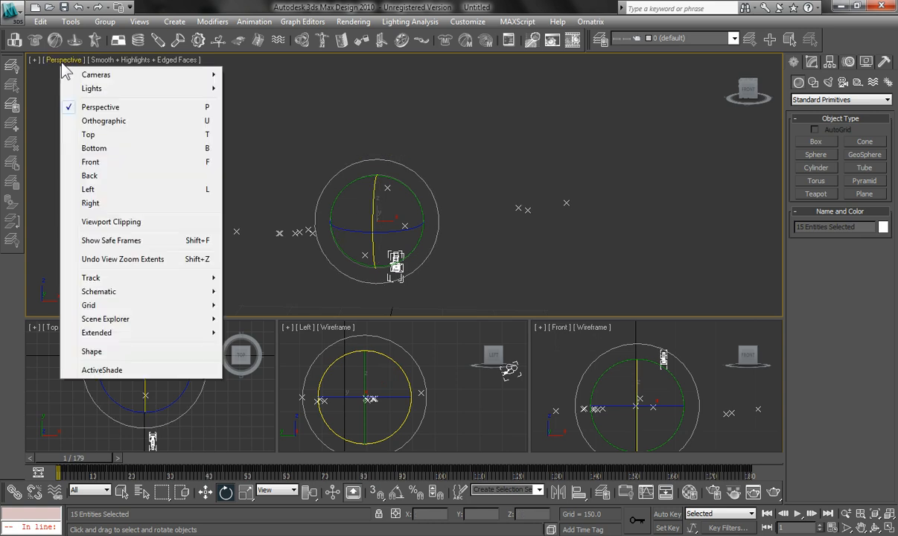
mouse_move(123, 75)
click(257, 75)
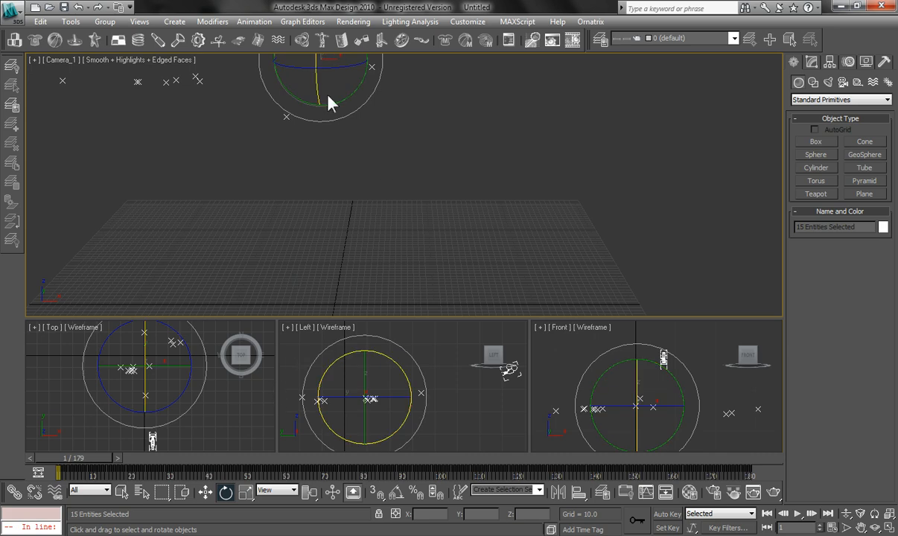
drag(315, 61, 317, 73)
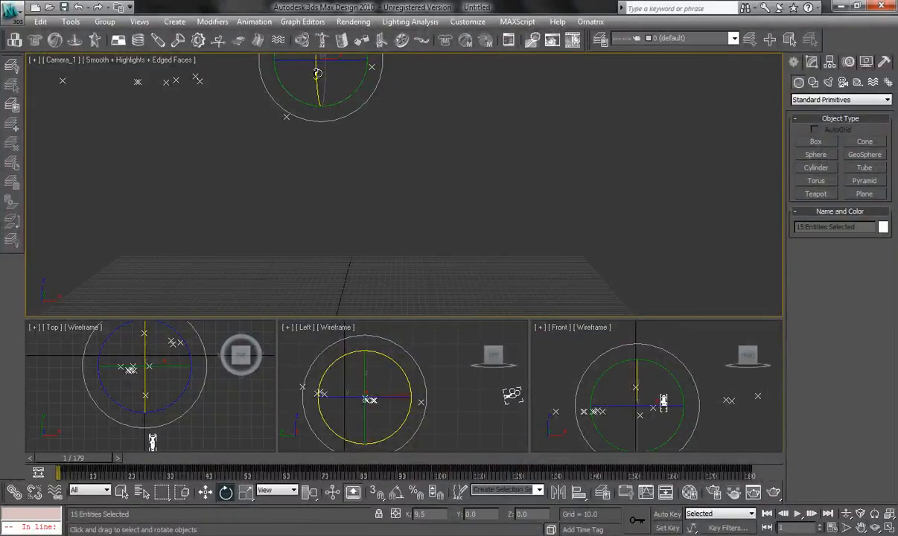
Lower the selection in the Left view, fine-tune its X tilt against the grid in the Camera_1 view, and deselect everything.
click(205, 493)
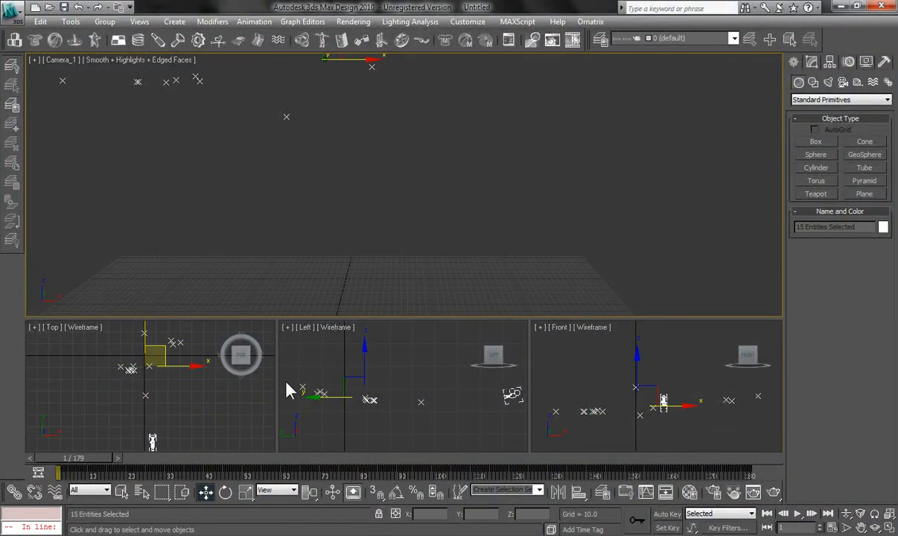
drag(365, 350, 366, 403)
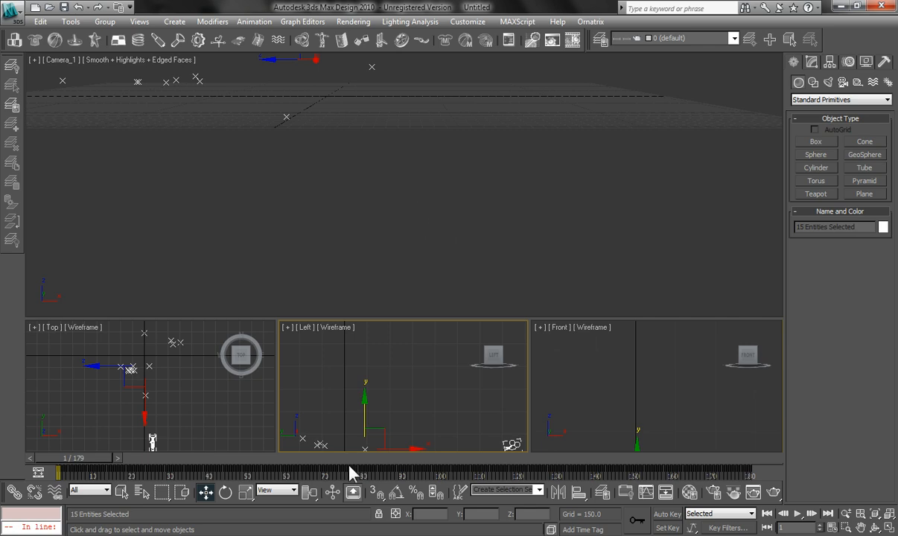
key(e)
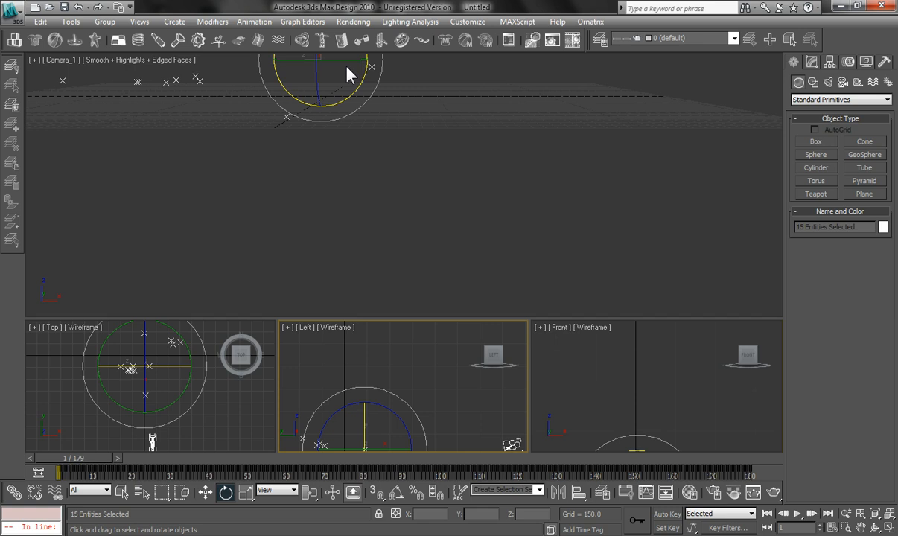
drag(315, 75, 316, 91)
drag(512, 446, 511, 435)
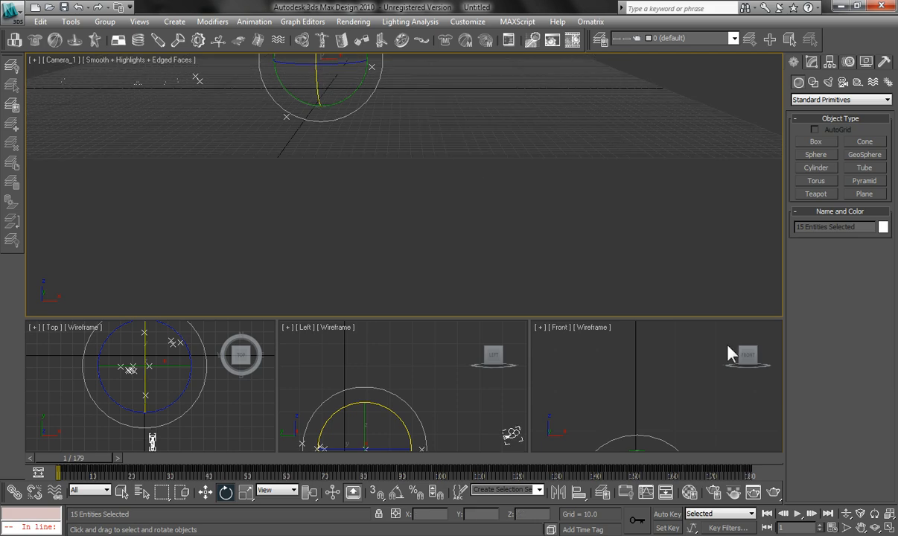
key(alt+w)
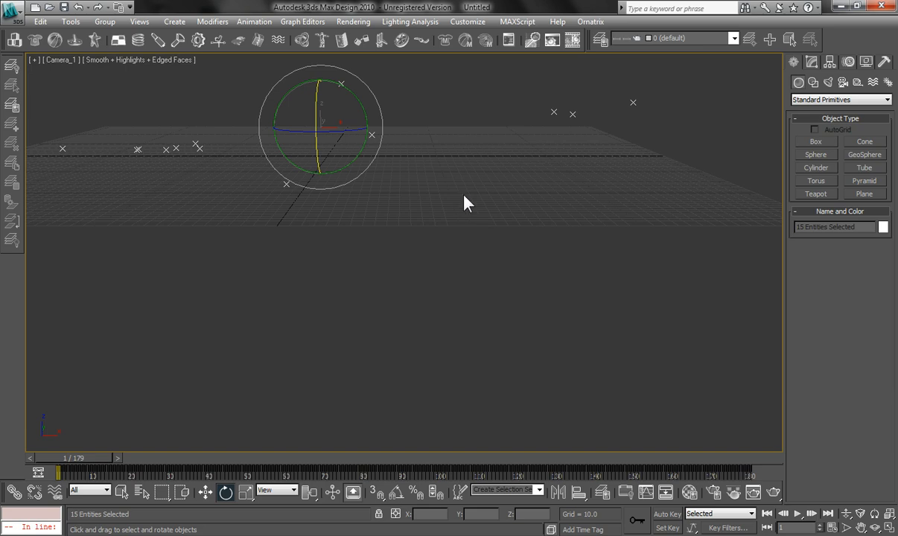
click(446, 144)
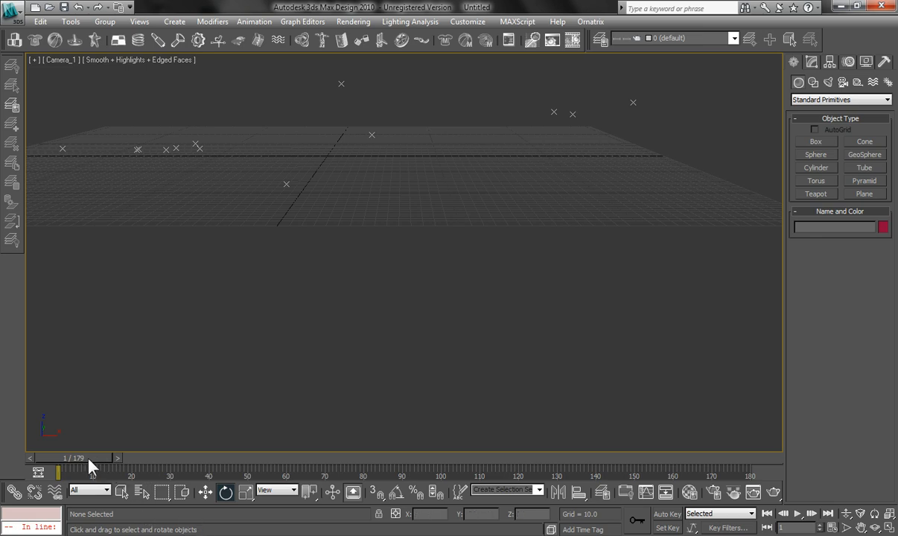
Set the animation's end time to frame 178 in the time configuration.
drag(88, 465, 49, 466)
key(e)
click(831, 527)
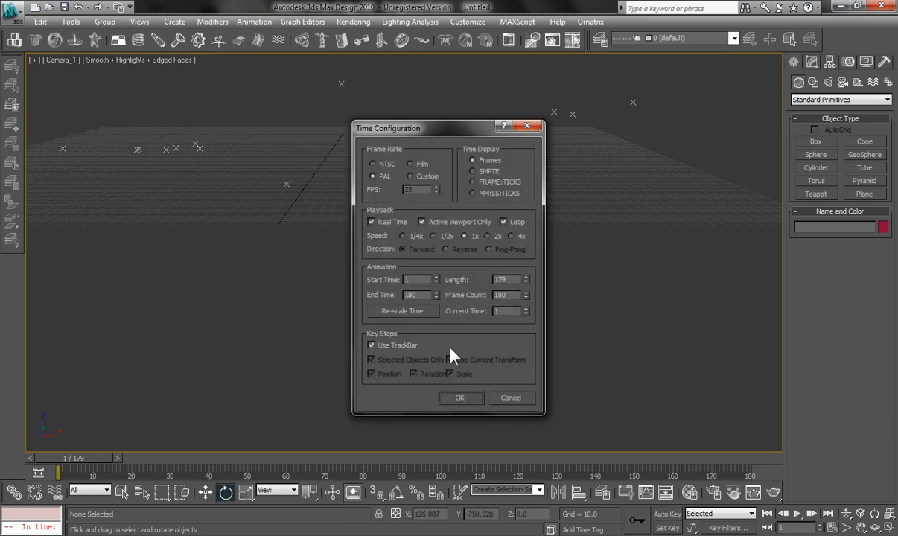
double_click(422, 296)
text(178)
click(461, 399)
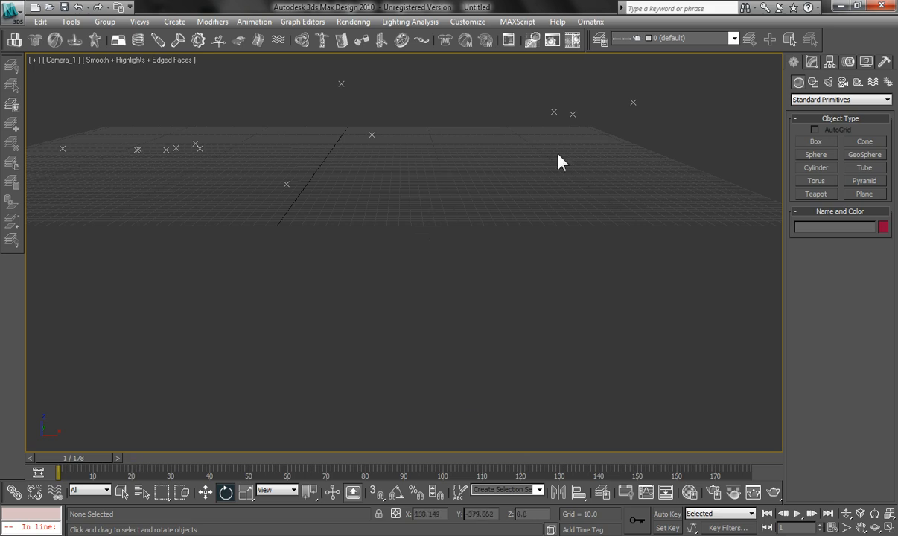
Open the environment settings and choose a Bitmap as the background's environment map.
click(355, 23)
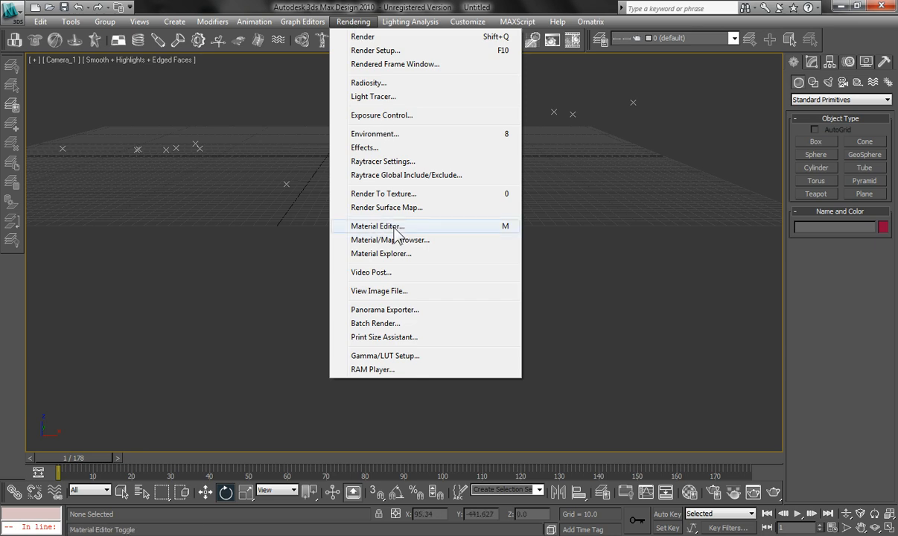
click(372, 138)
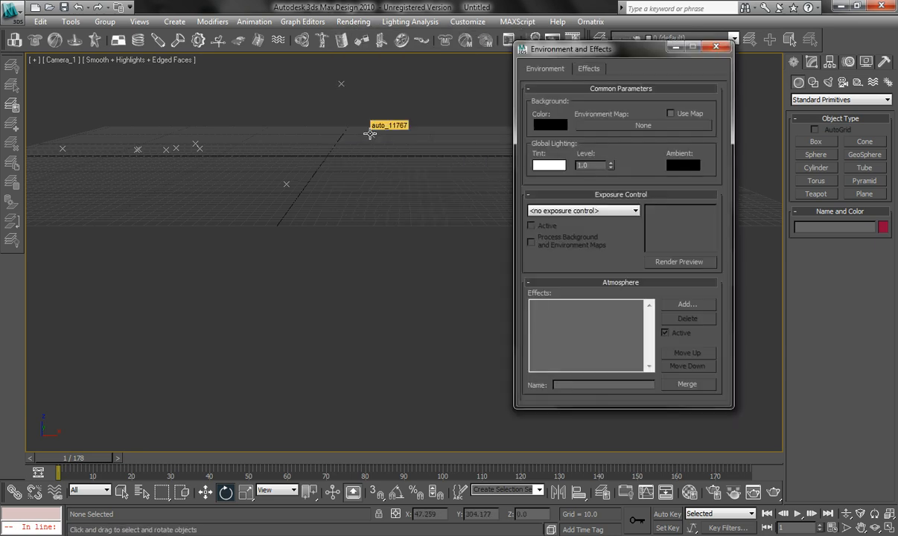
click(649, 126)
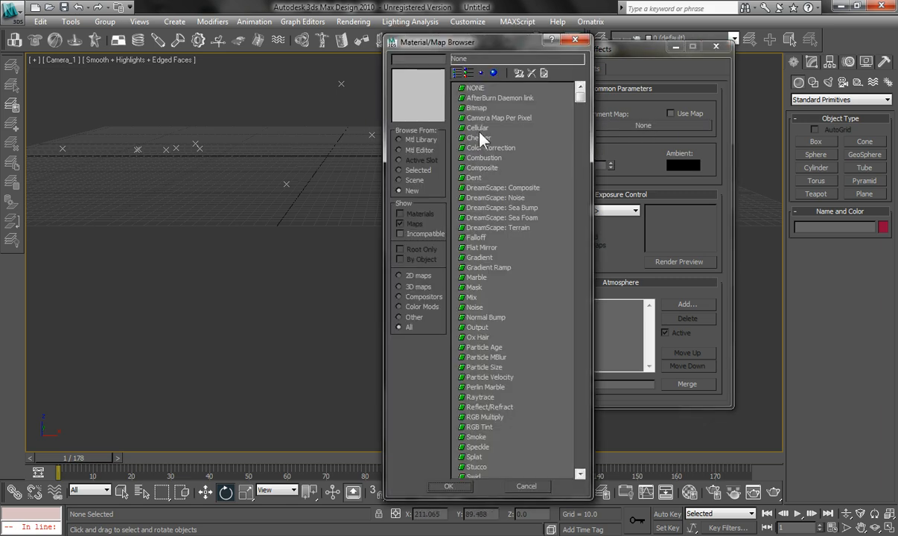
double_click(477, 108)
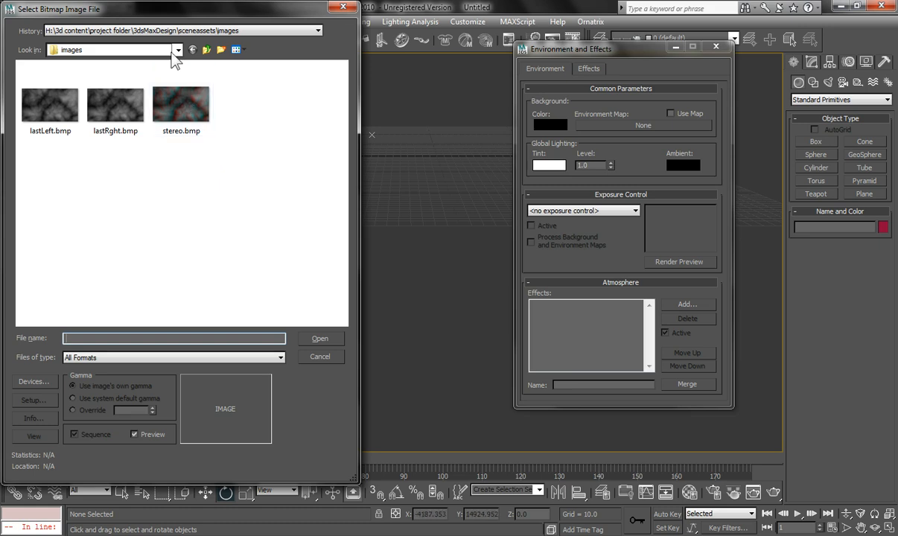
Browse from the images folder to the sequence folder on the desktop for the bitmap file.
click(171, 51)
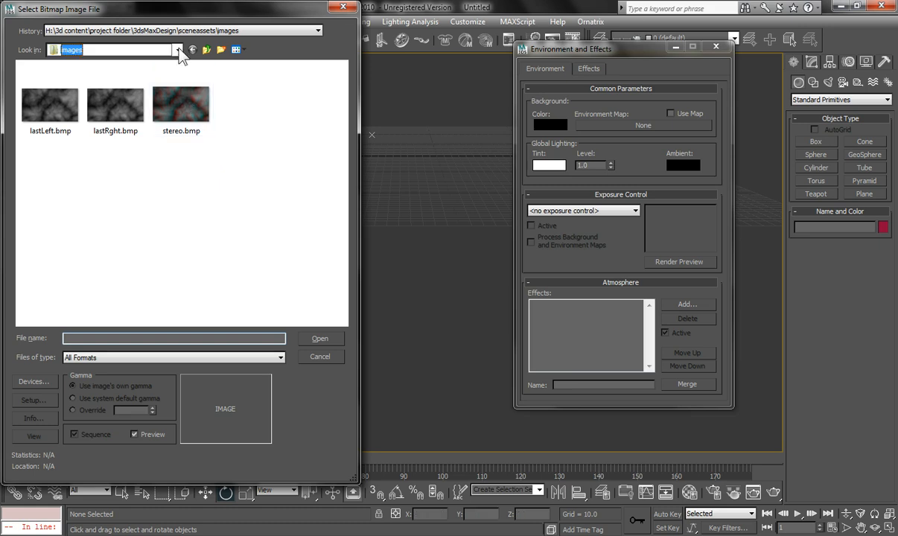
click(178, 49)
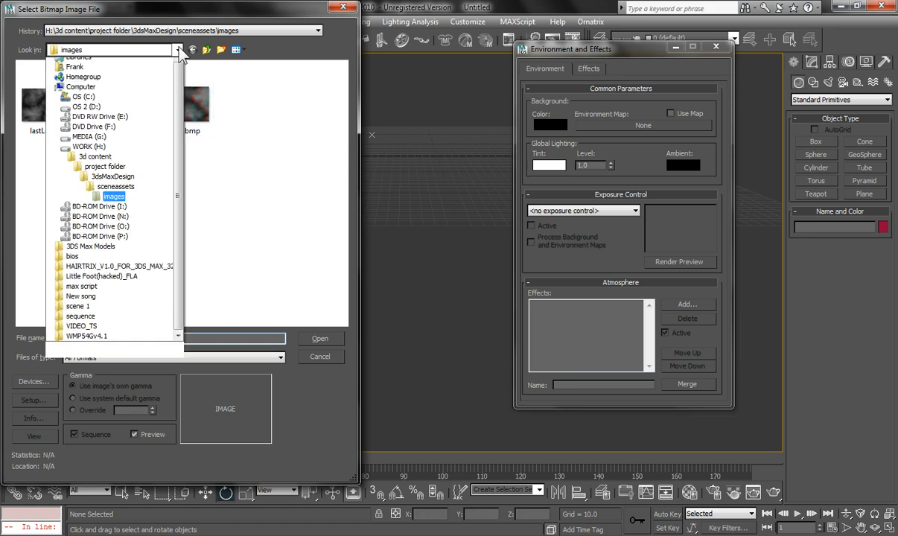
click(153, 55)
click(178, 50)
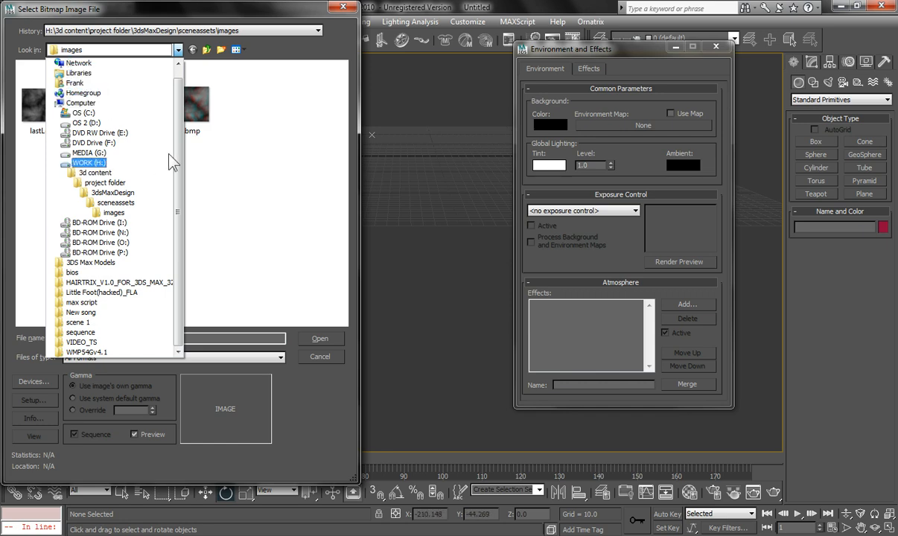
drag(177, 104, 161, 100)
scroll(69, 67, up, 1)
click(71, 66)
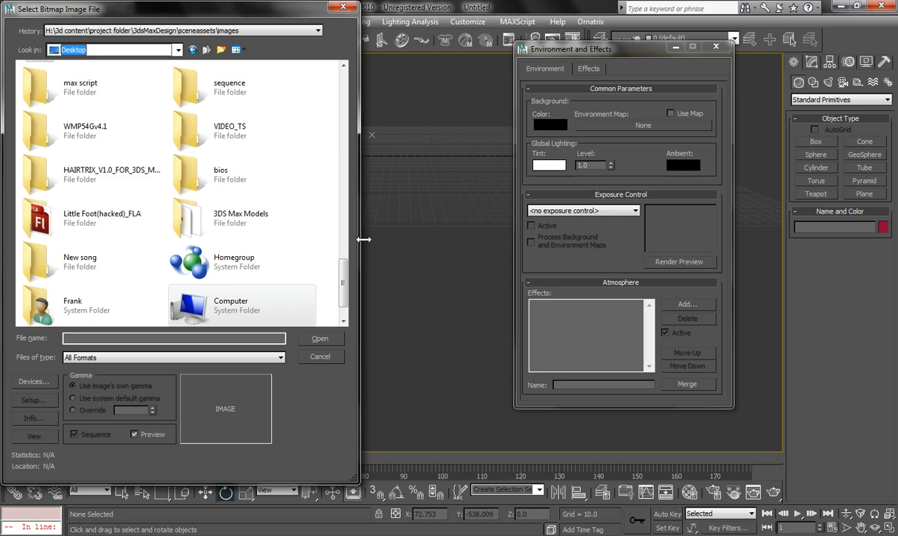
double_click(231, 93)
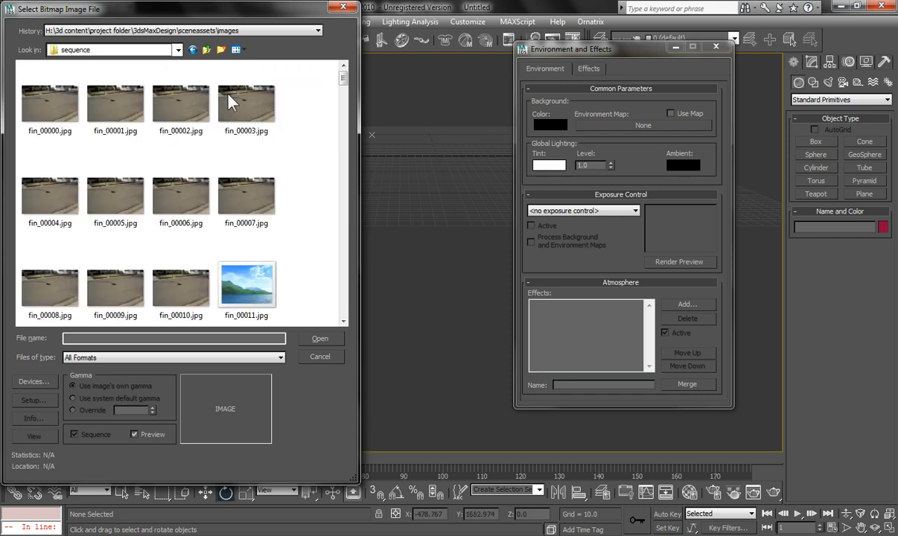
Load fin_00000.jpg as an image sequence for the environment map, raising its start frame by one and keeping end frame 179.
click(51, 115)
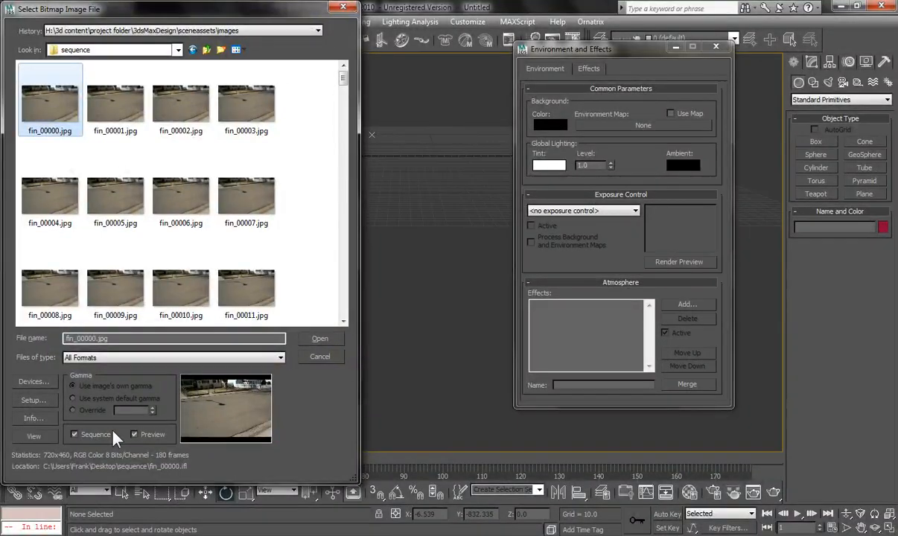
click(332, 341)
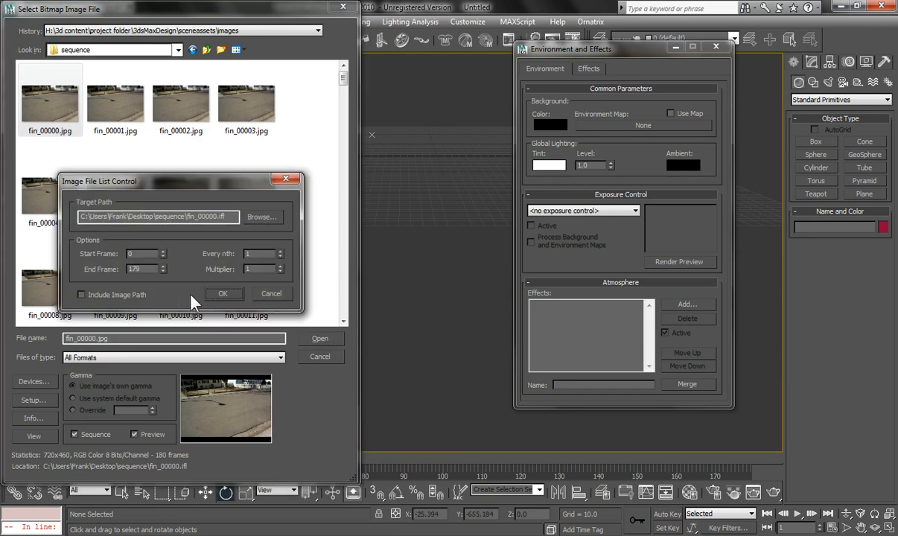
click(163, 251)
click(223, 295)
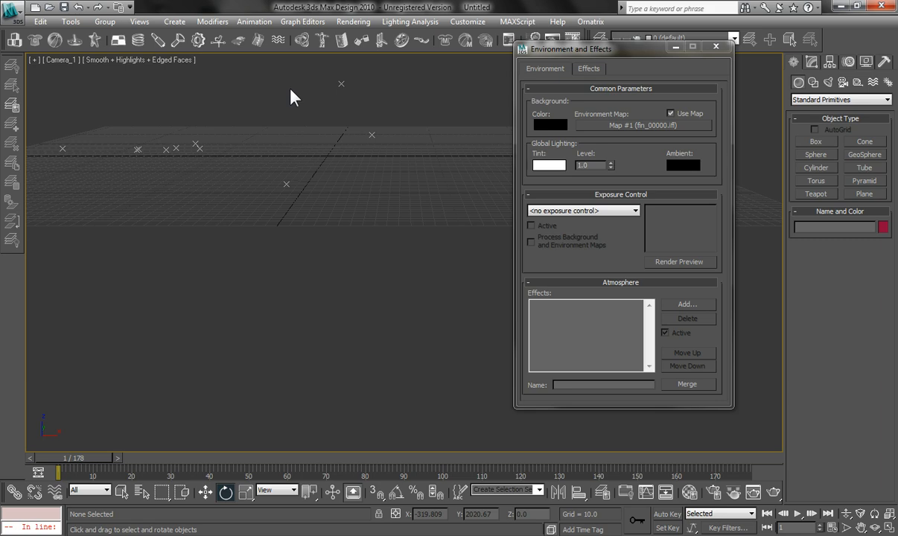
Close the environment settings and render frame 1 of the Camera_1 view to check the background footage.
click(720, 49)
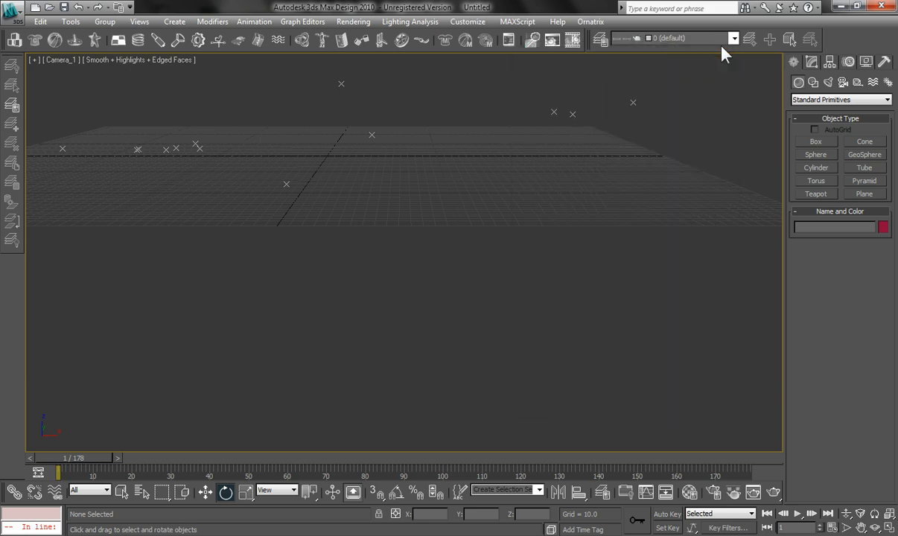
click(774, 492)
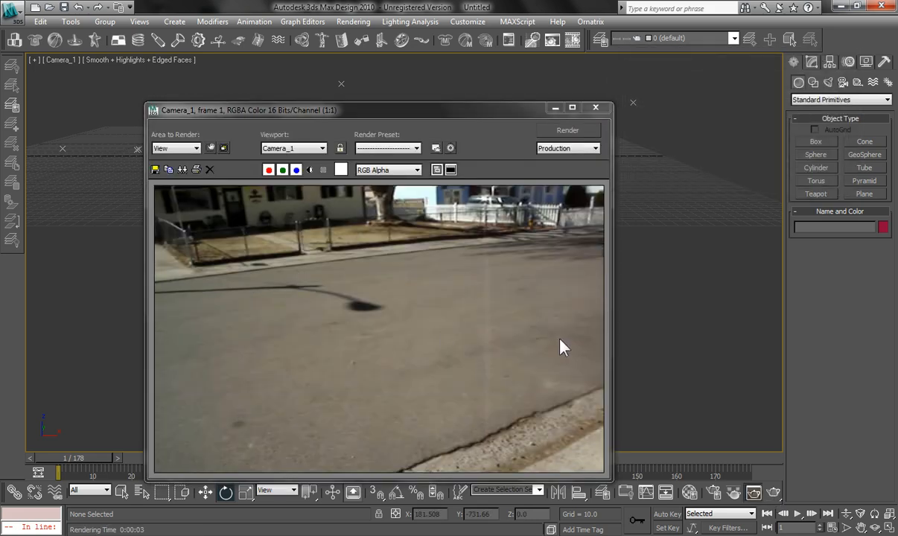
click(597, 111)
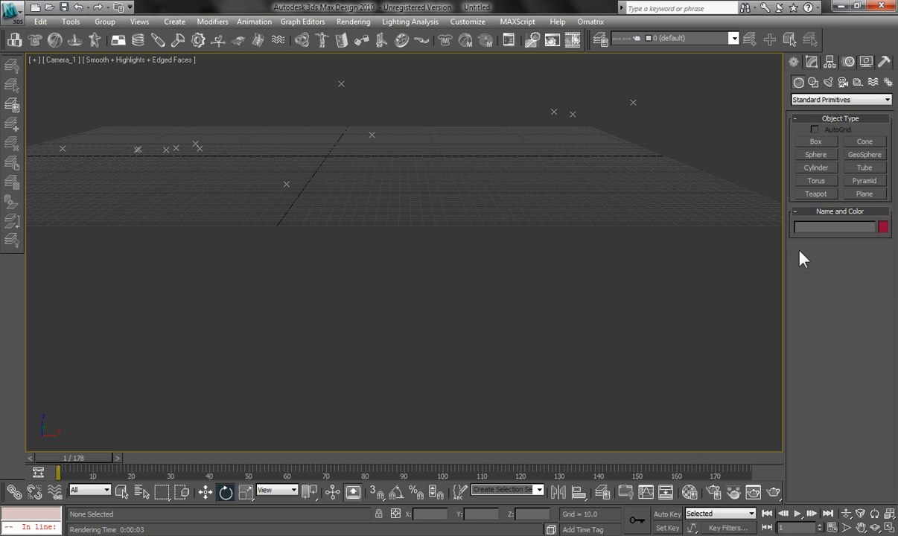
Create a sphere on the grid, raise it to about Z 27.5, and move it toward the camera to about X 89, Y -439.
click(821, 156)
drag(403, 169, 404, 175)
key(e)
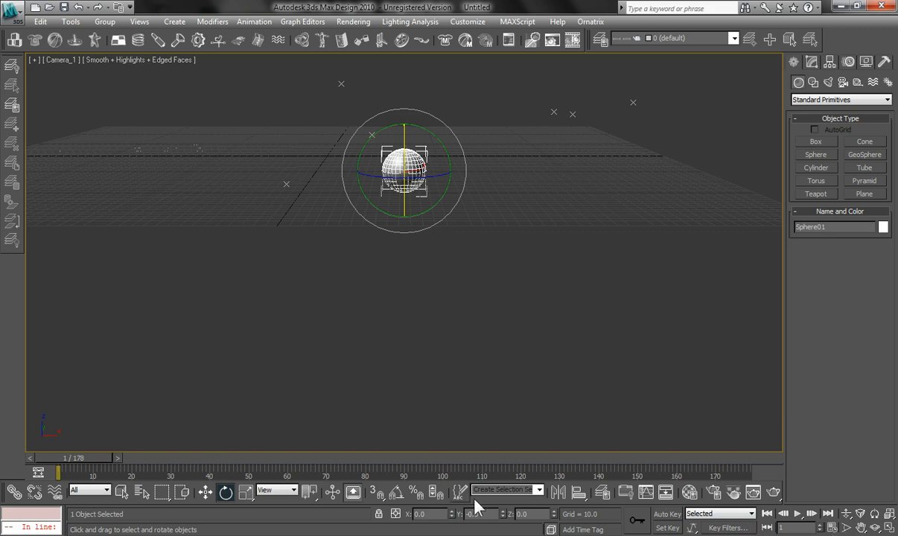
click(205, 493)
drag(404, 127, 410, 103)
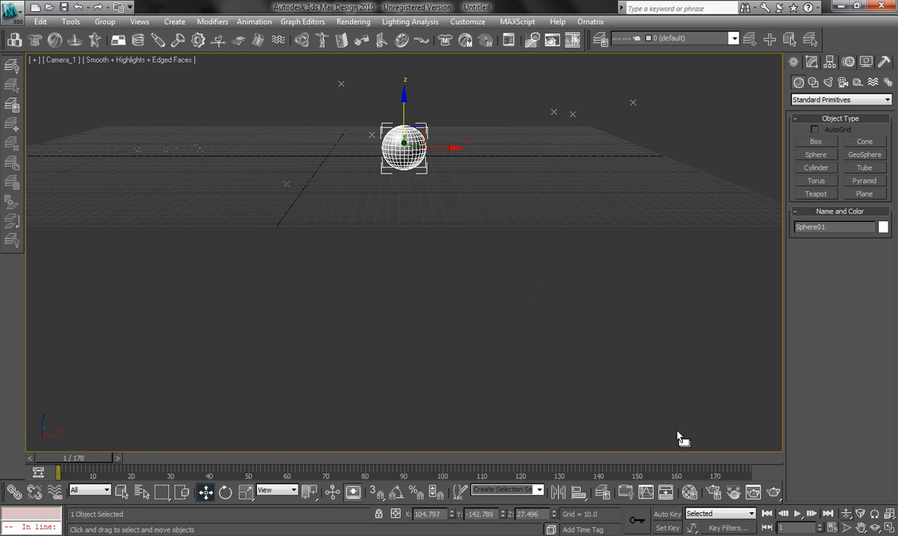
drag(408, 146, 395, 186)
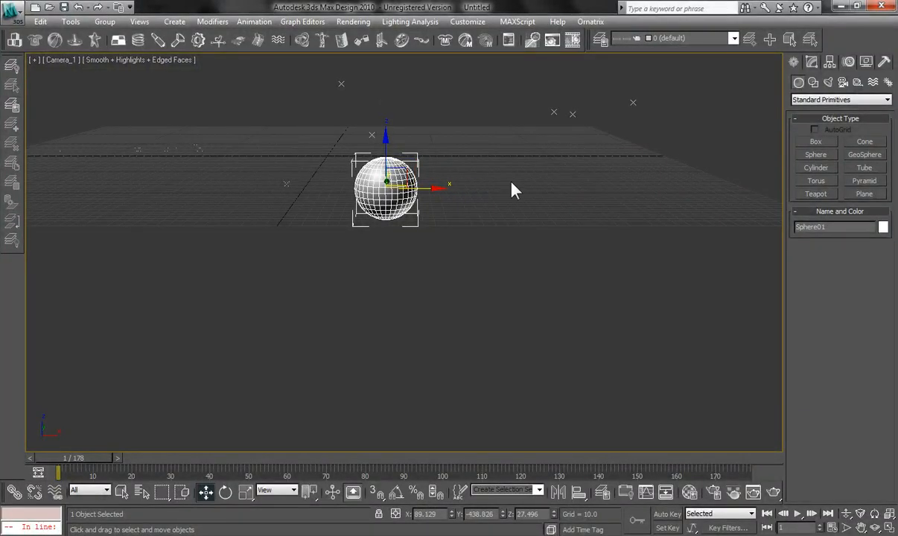
Create a ground plane beneath the sphere, about 677 long and 390 wide.
click(864, 195)
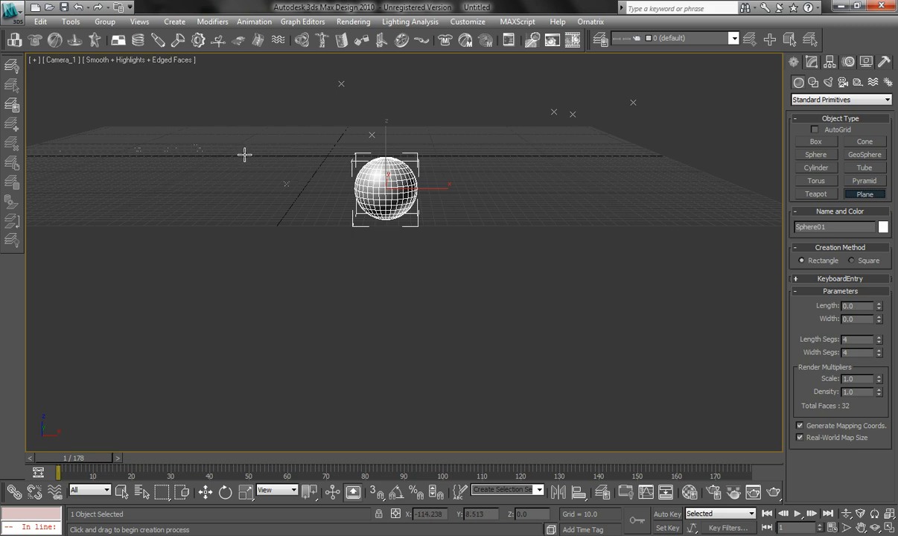
drag(245, 155, 721, 304)
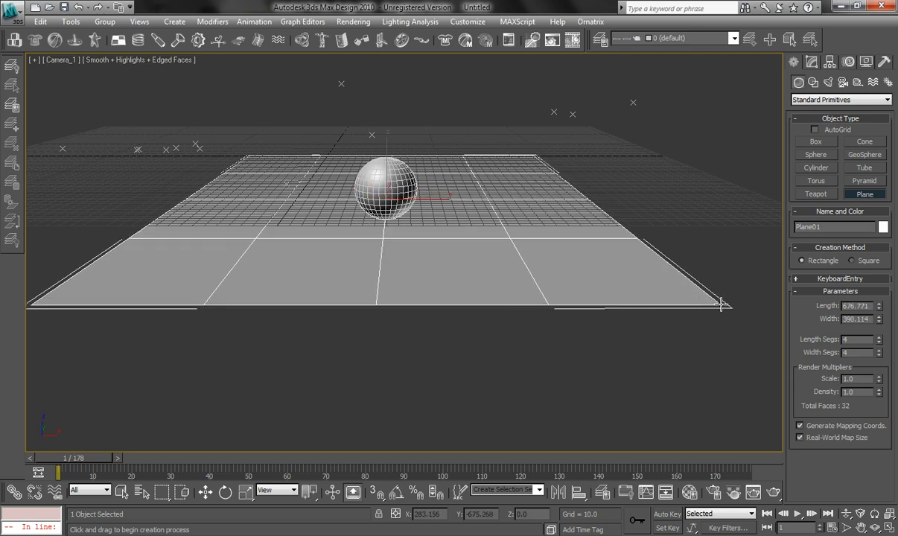
key(w)
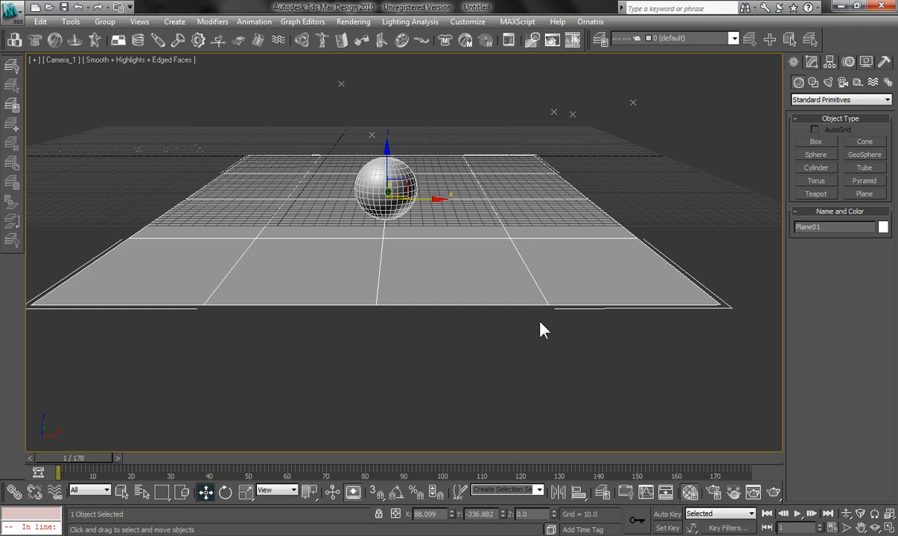
Set the first material's diffuse color to dark grey with RGB 96, 96, 96.
key(m)
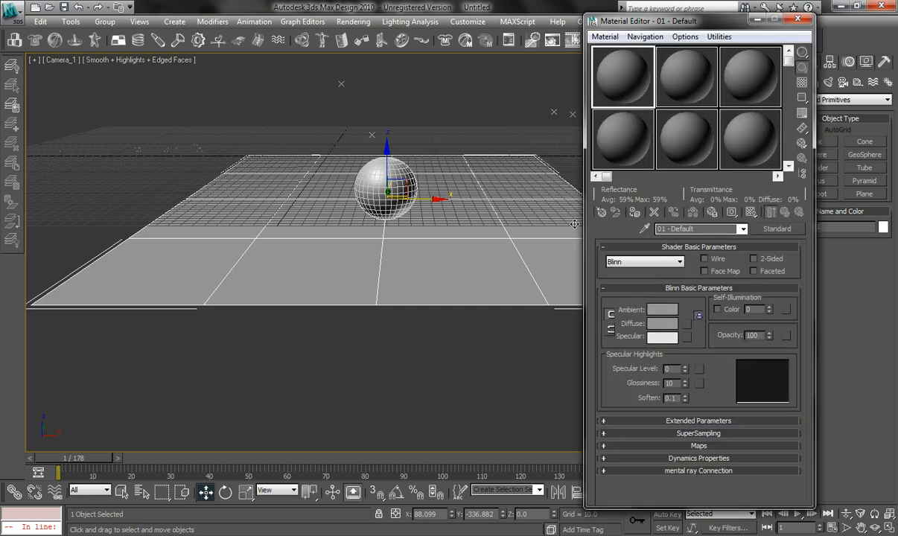
click(687, 323)
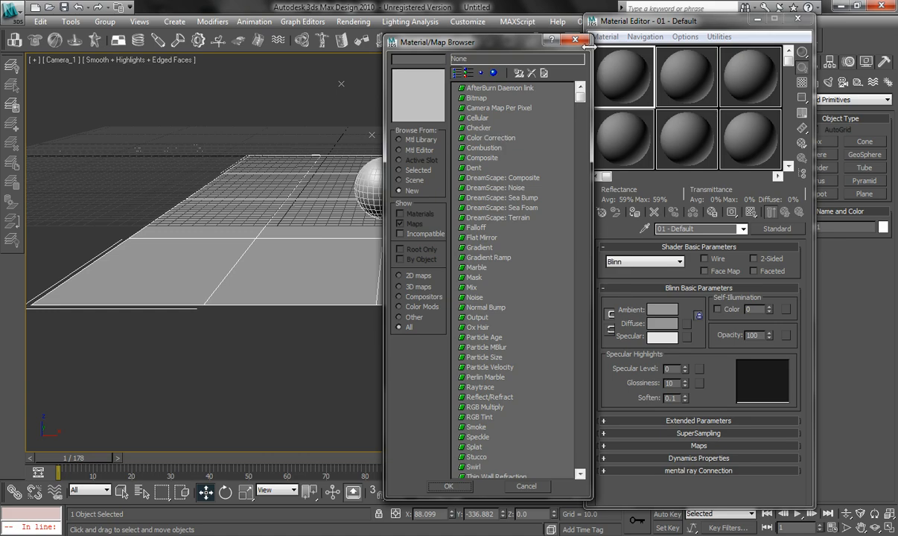
click(575, 40)
click(663, 323)
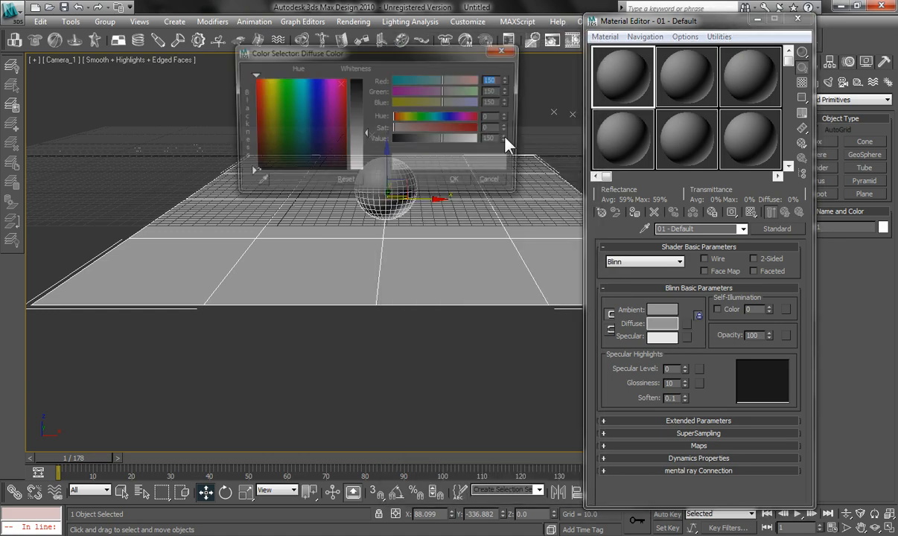
click(358, 117)
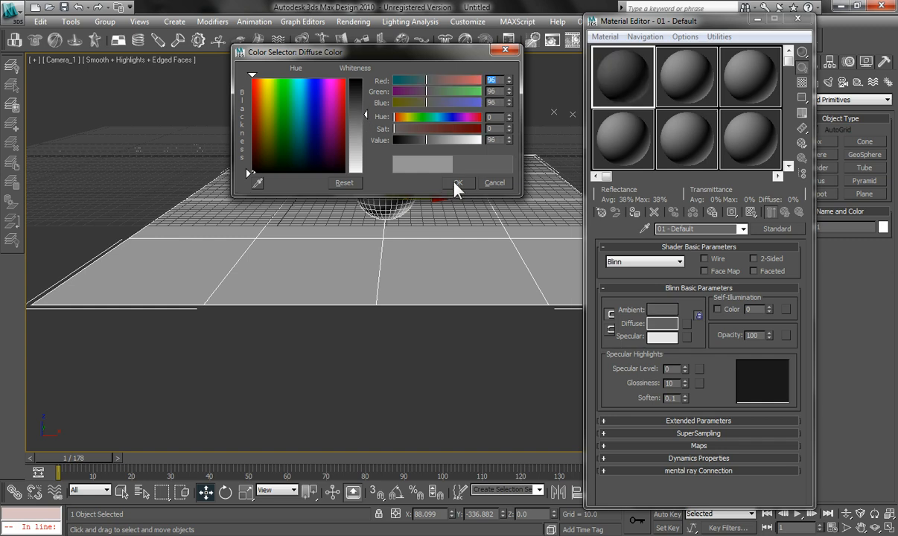
click(458, 183)
Change the second sample material to Matte/Shadow and assign it to the ground plane.
click(687, 86)
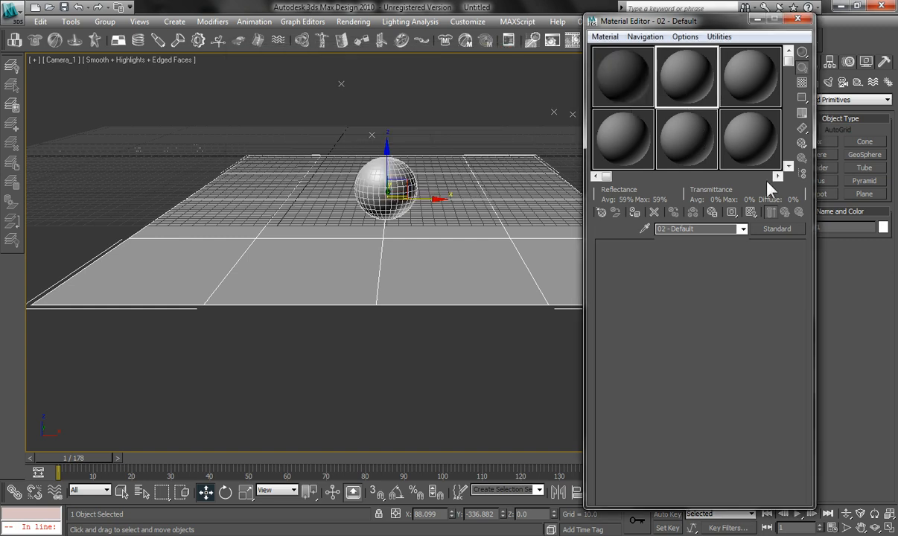
click(777, 230)
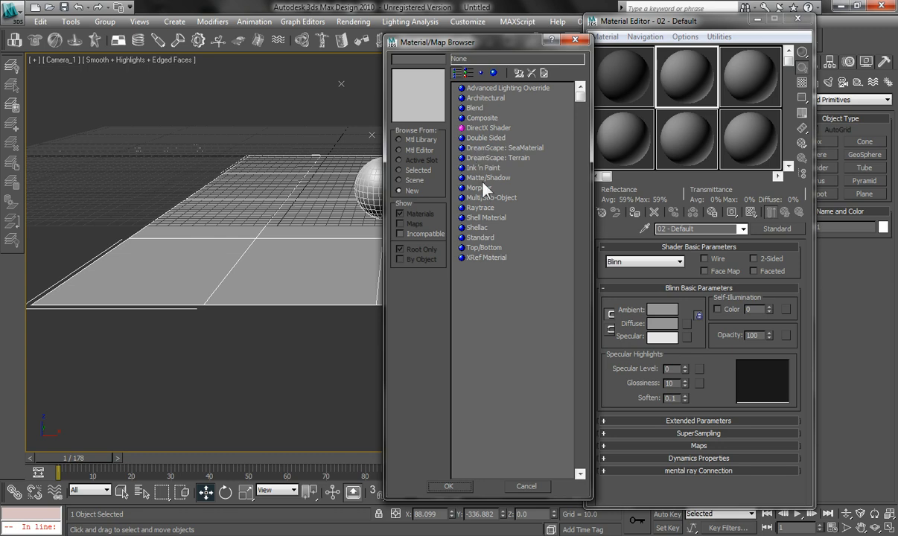
click(486, 178)
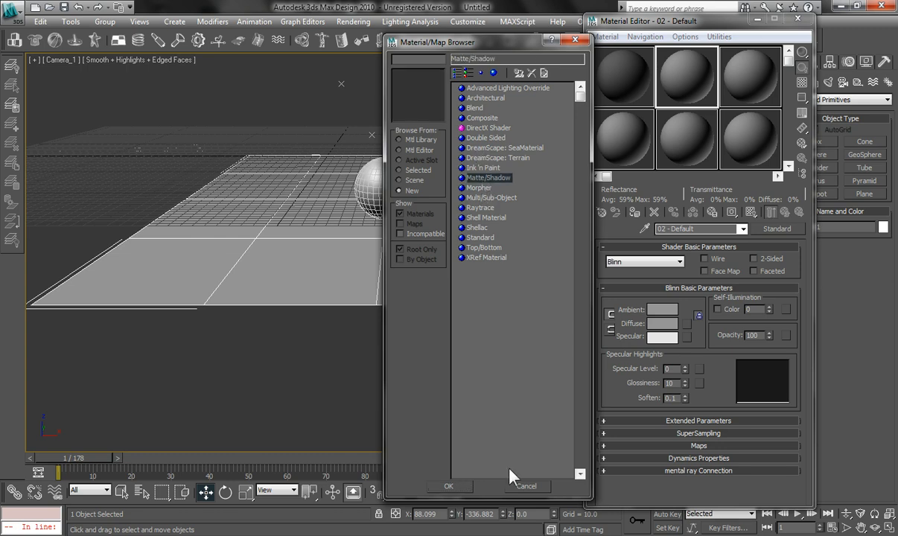
click(449, 487)
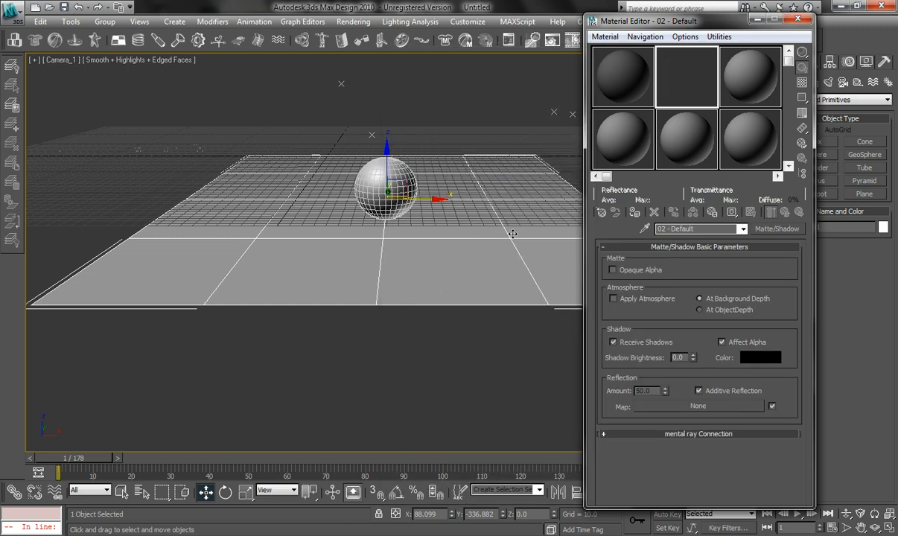
click(634, 213)
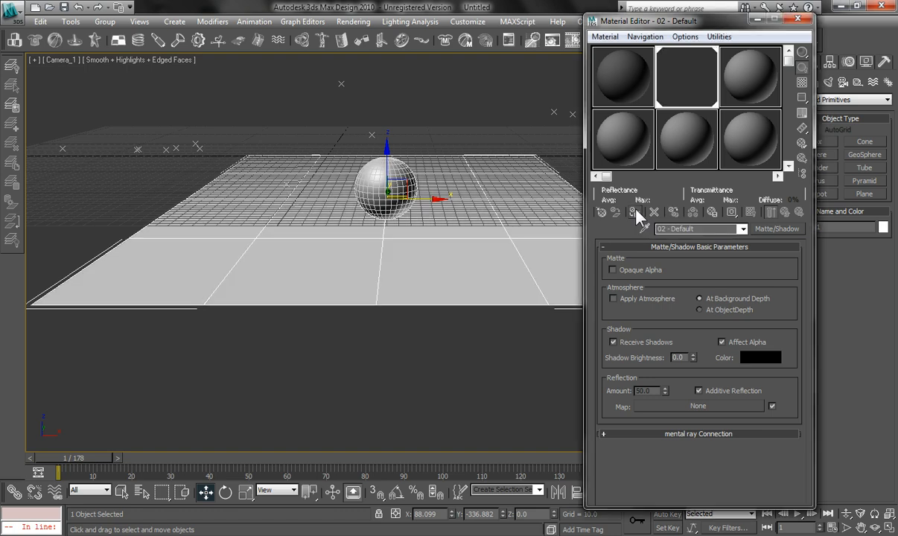
Assign the dark grey 01 - Default material to the sphere and close the Material Editor.
click(627, 85)
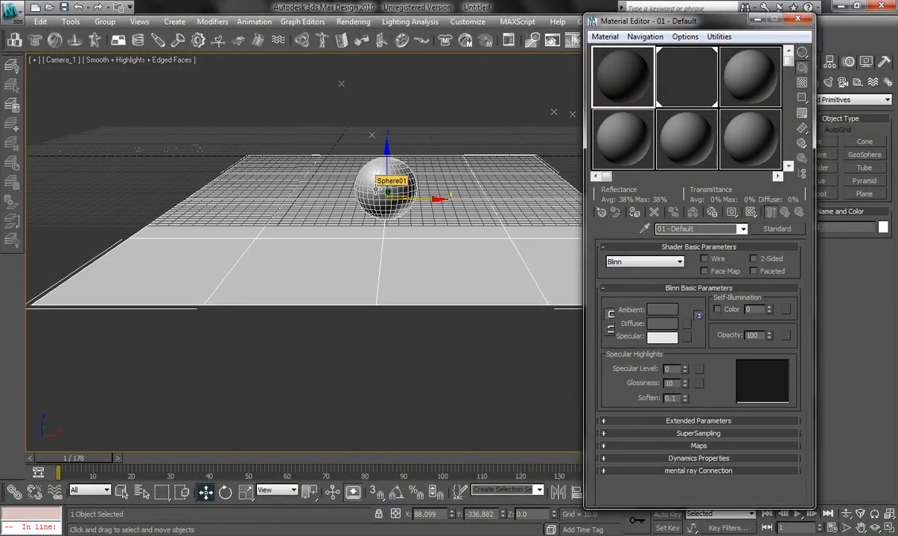
click(377, 190)
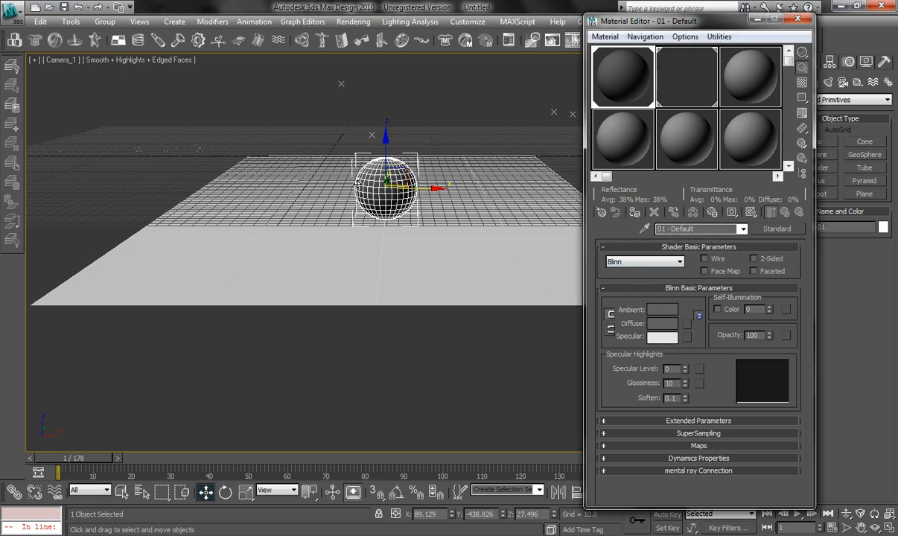
click(798, 19)
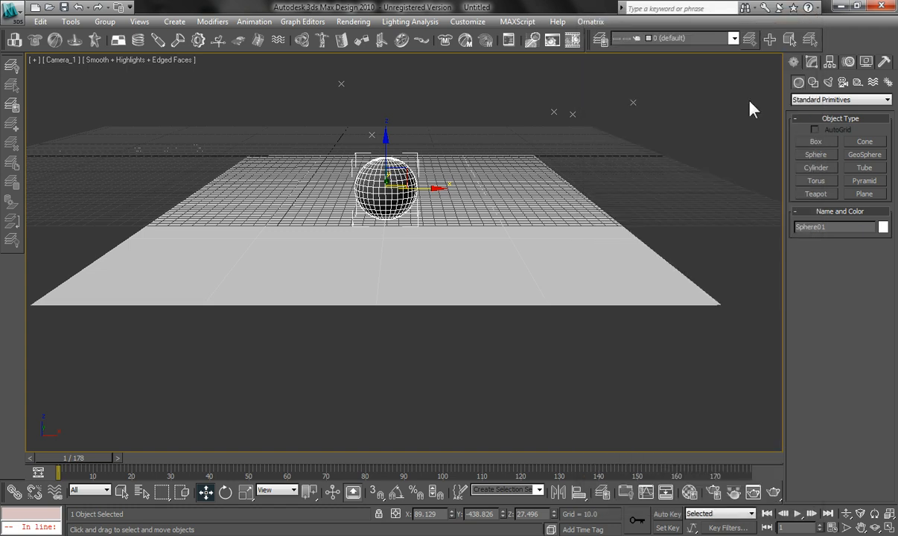
Create a standard Skylight on the ground plane, to the right of the sphere.
click(830, 84)
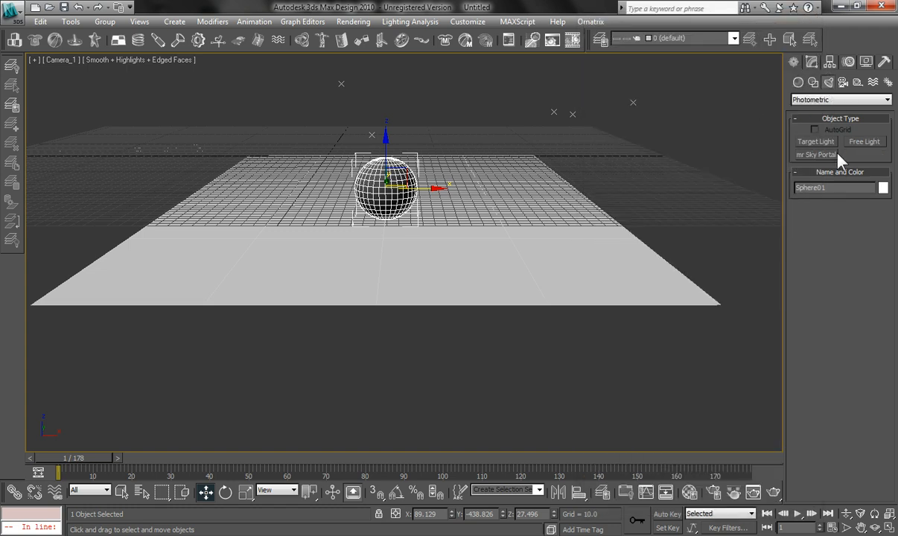
click(876, 100)
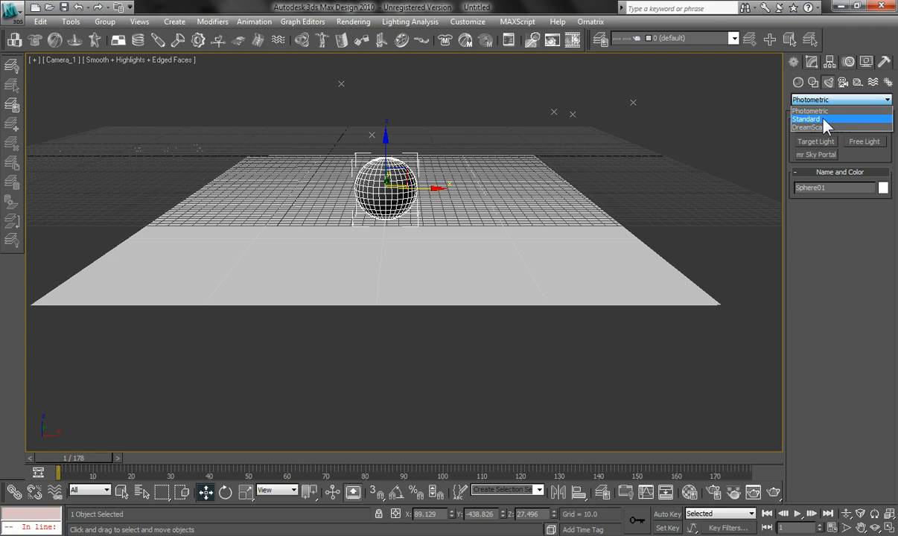
click(824, 120)
click(865, 167)
click(569, 221)
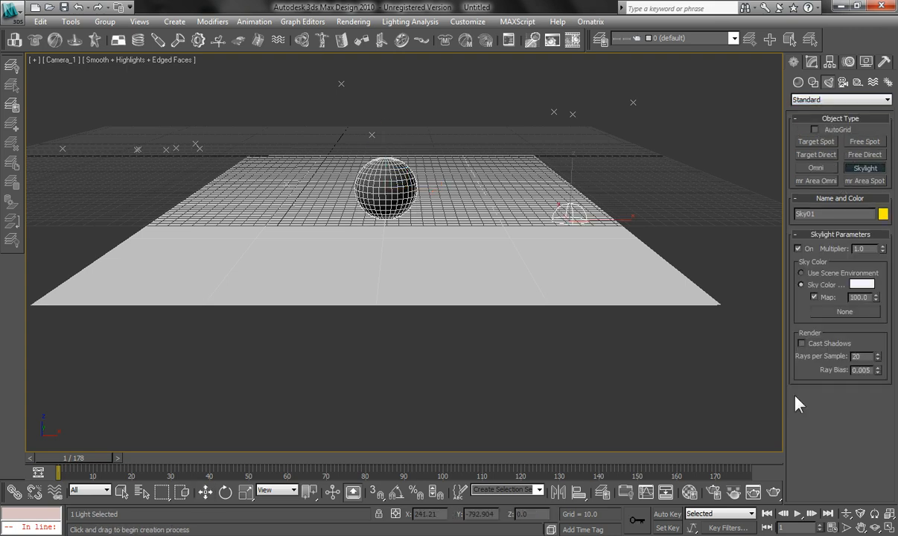
Turn on the skylight's shadow casting with 10 rays per sample, and test-render the camera view.
click(856, 357)
text(10)
click(774, 492)
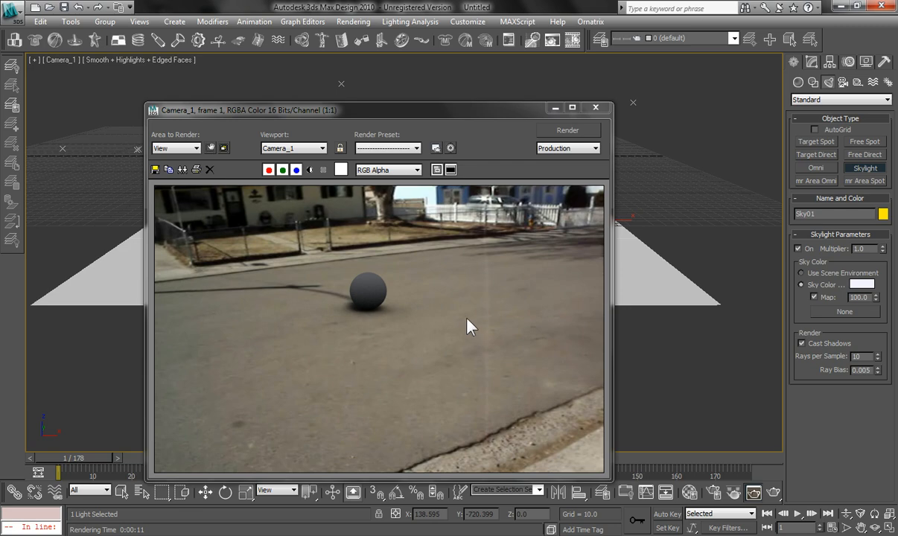
click(595, 107)
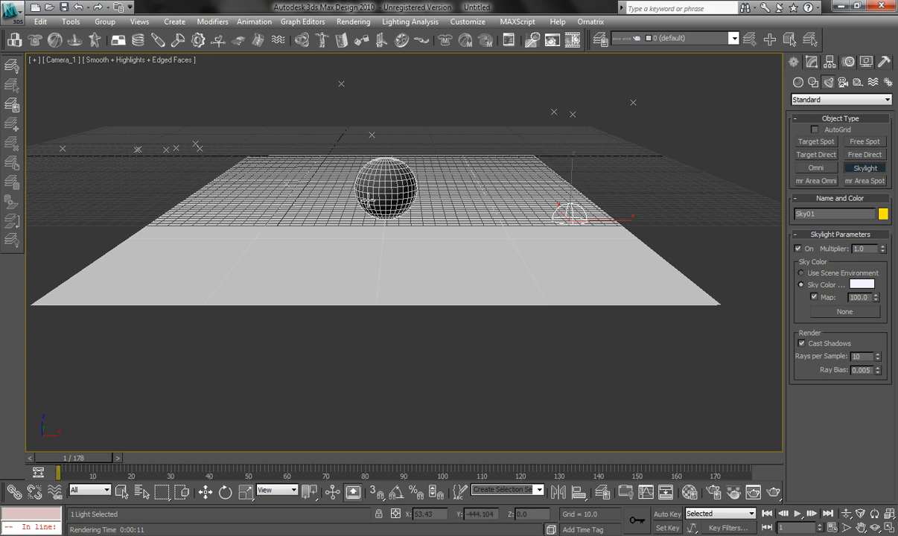
Place a second Skylight at the sphere's position.
click(384, 183)
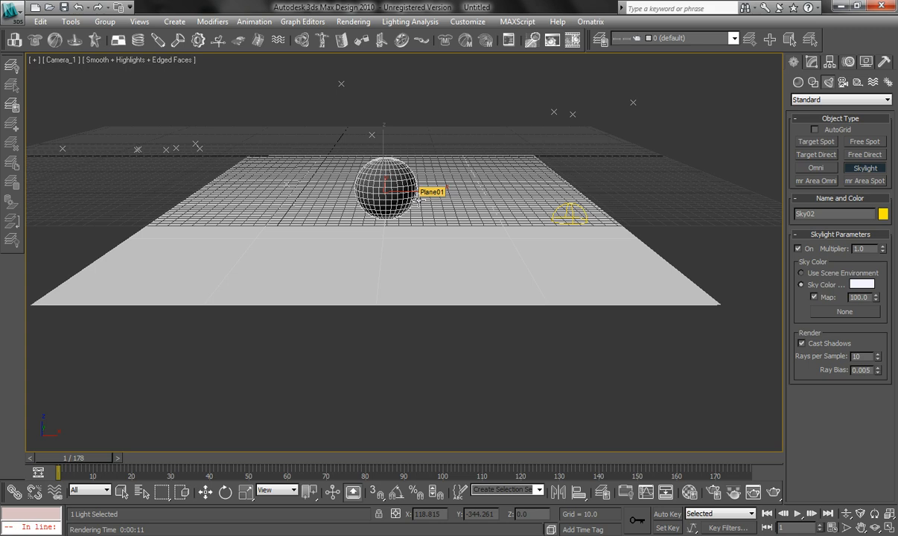
Switch the viewport to Perspective and back to Camera_1, and check the shot with the time slider, ending on frame 1.
click(62, 62)
click(137, 107)
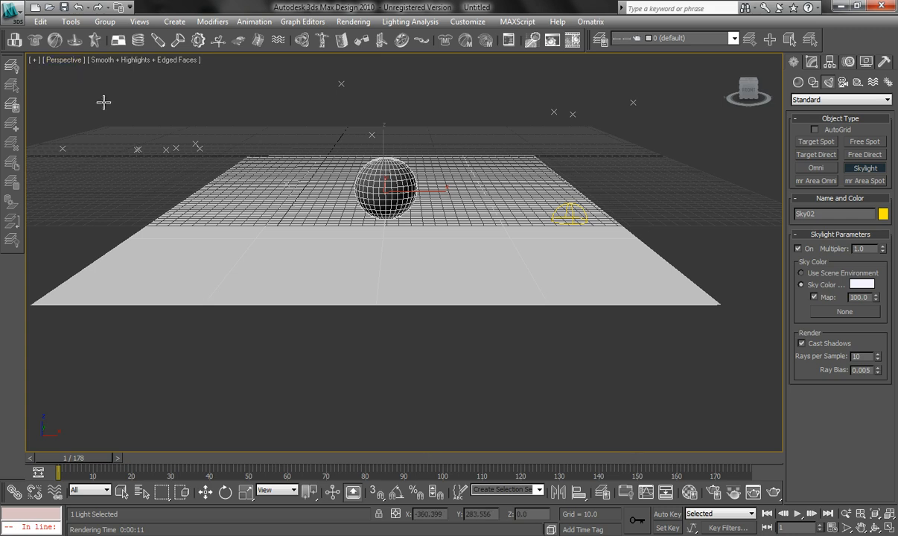
click(66, 62)
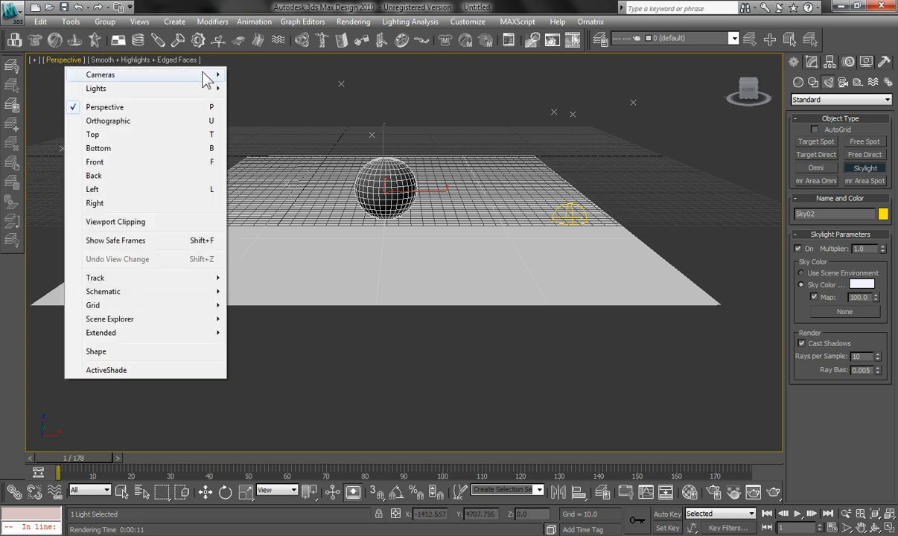
mouse_move(206, 76)
click(250, 78)
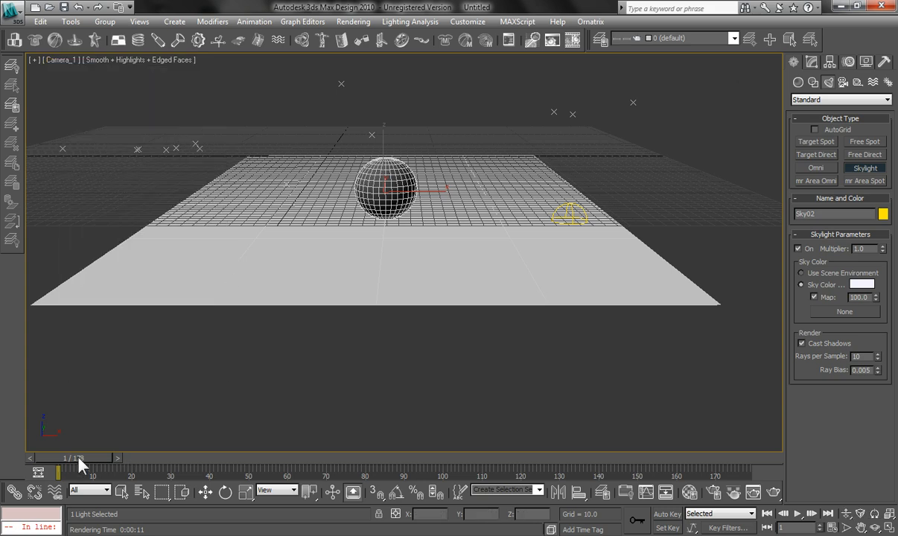
drag(80, 468, 20, 465)
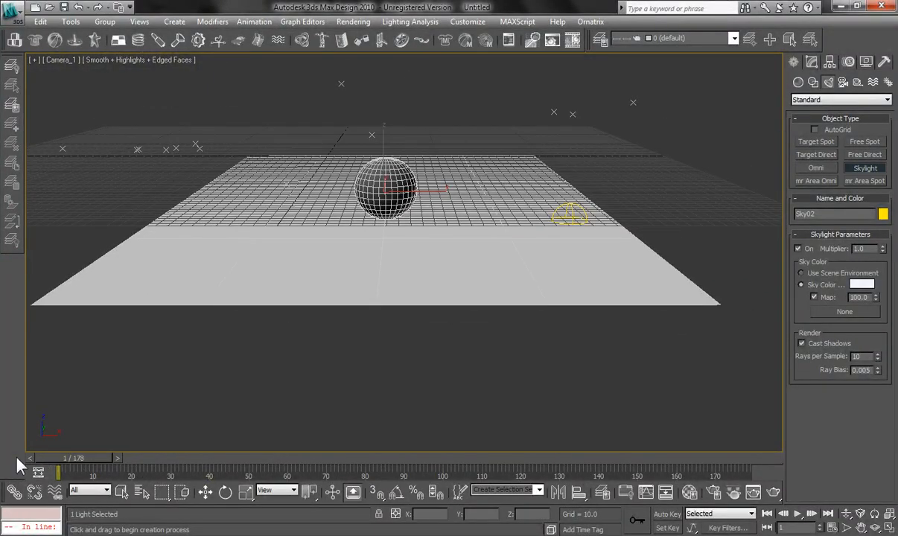